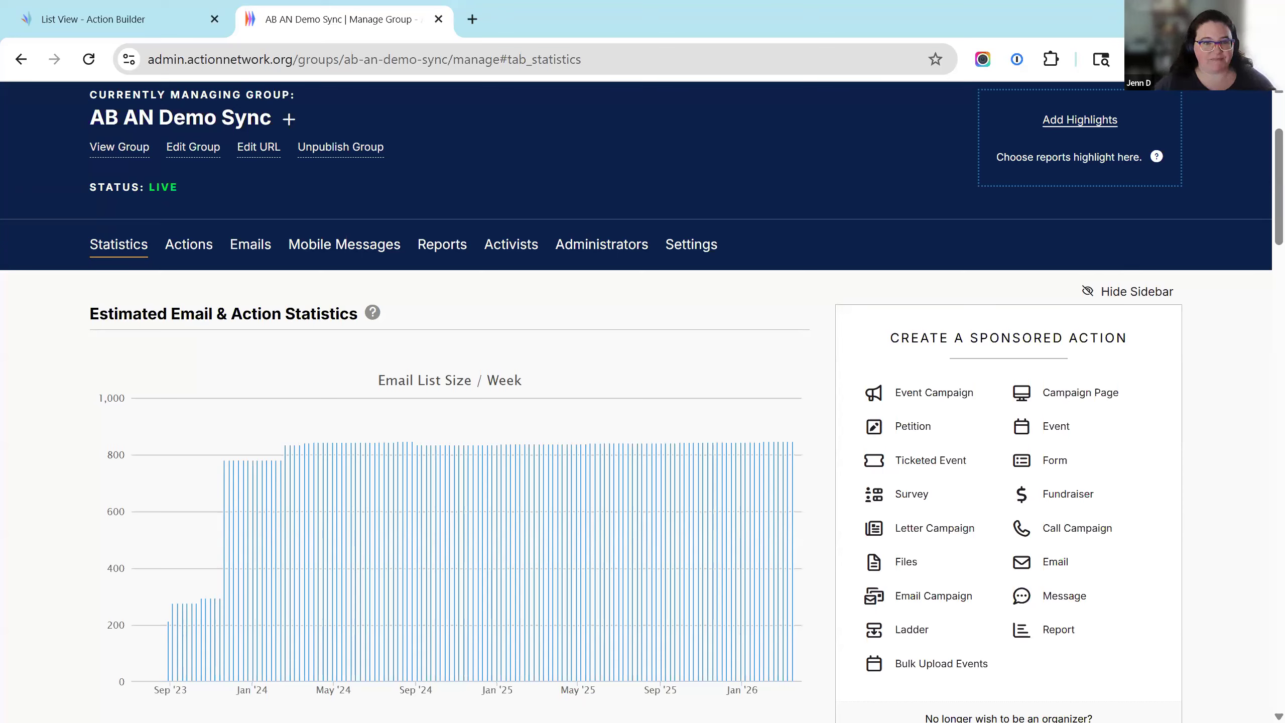
# Switch to the Action Builder tab to see the campaign's people list of 61 results.
pyautogui.click(147, 33)
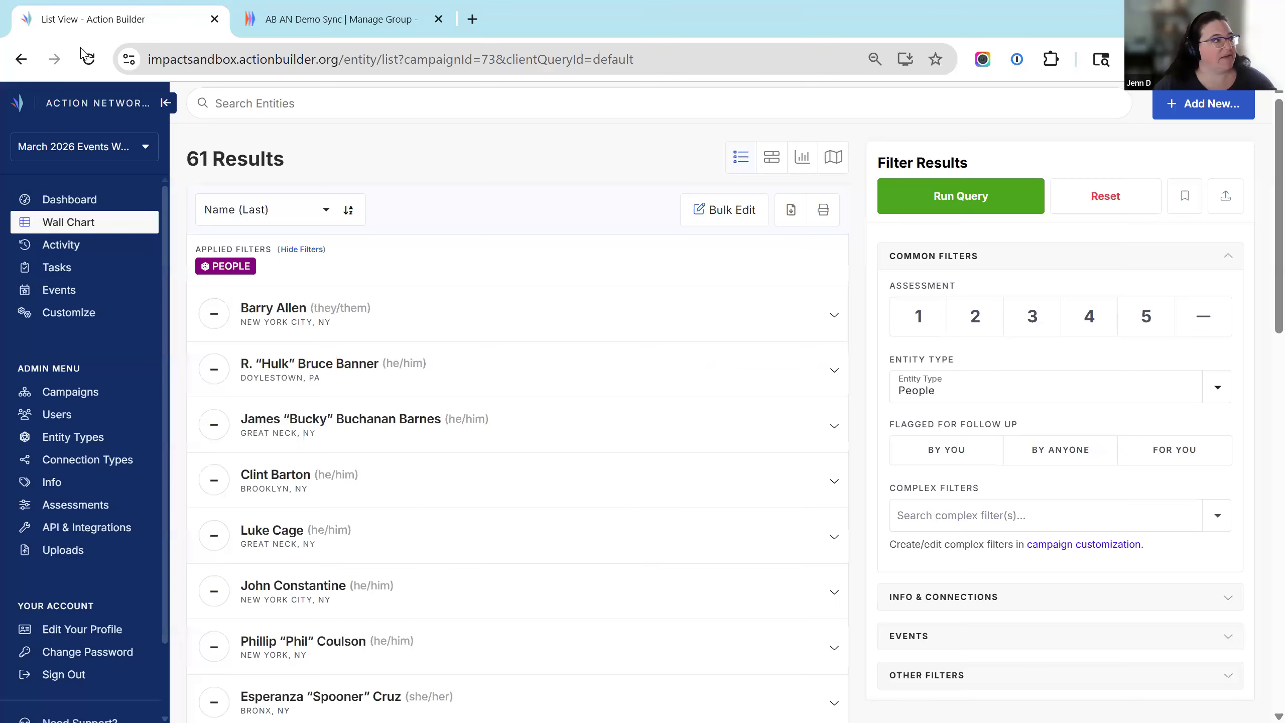
# In Campaign Customization, toggle events off and back on, keeping Standard as the default event task type.
pyautogui.click(73, 320)
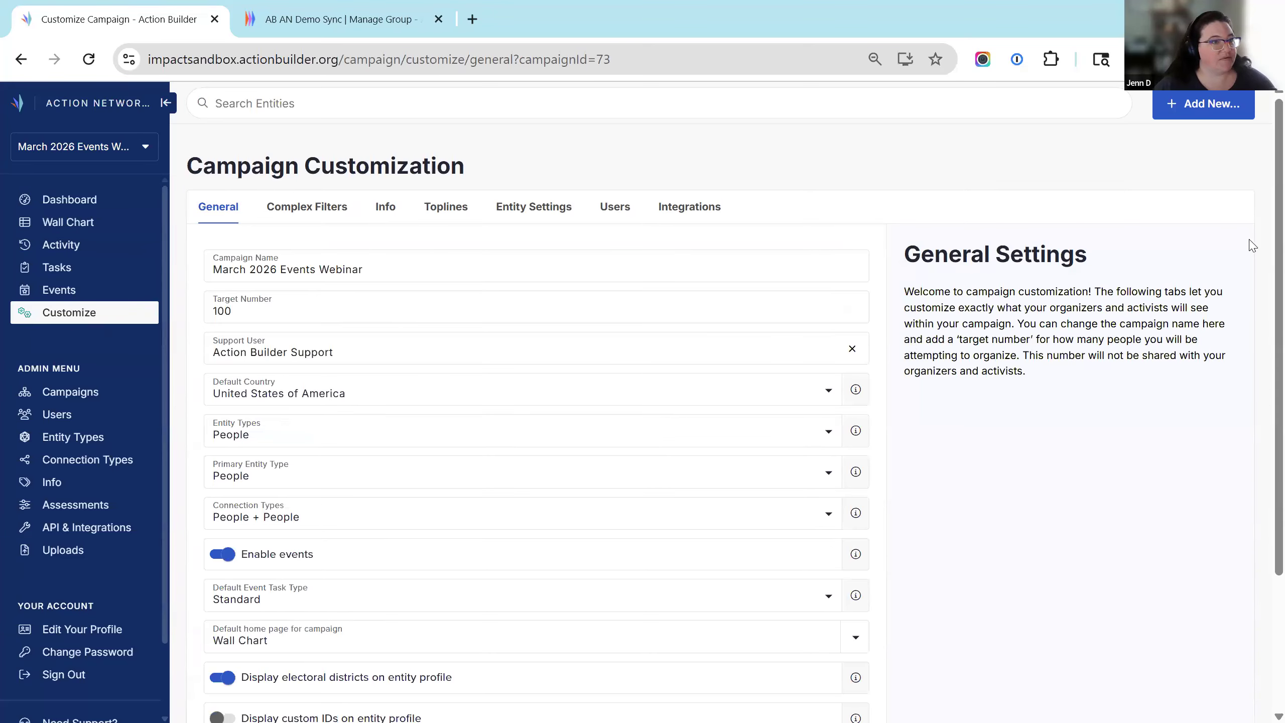
pyautogui.scroll(-3, 1263, 223)
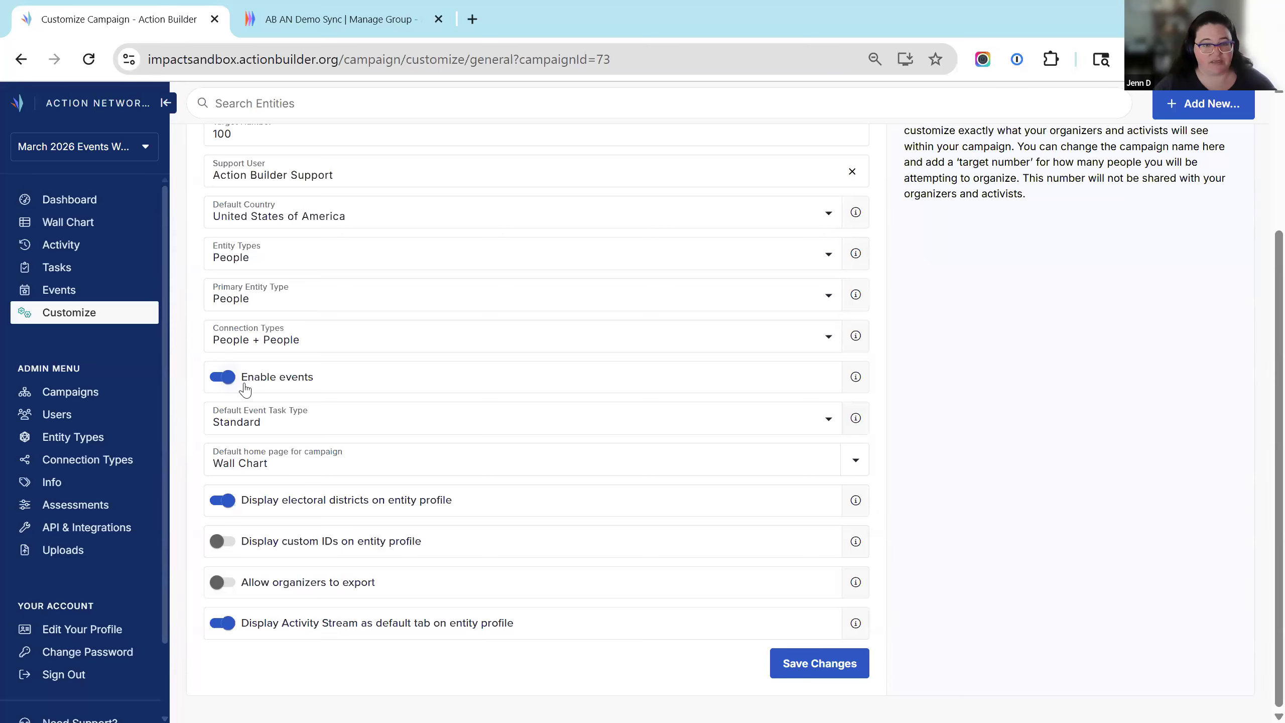
pyautogui.click(230, 386)
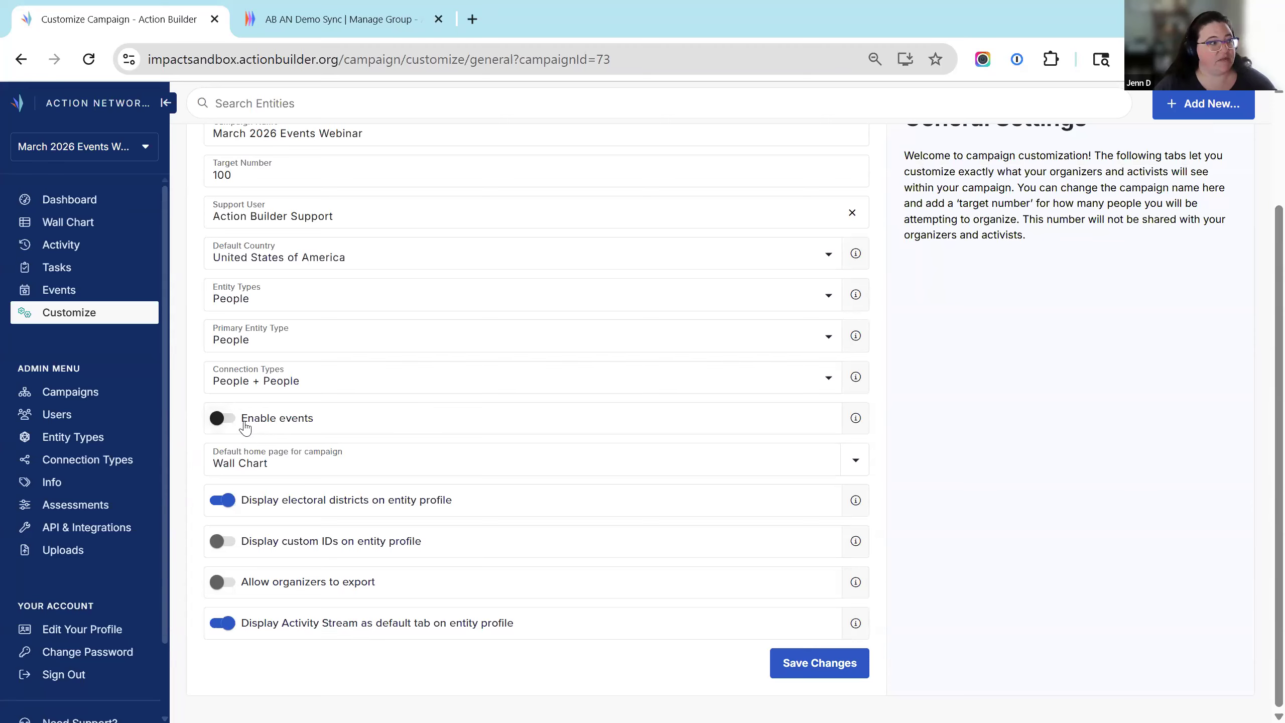
pyautogui.click(229, 420)
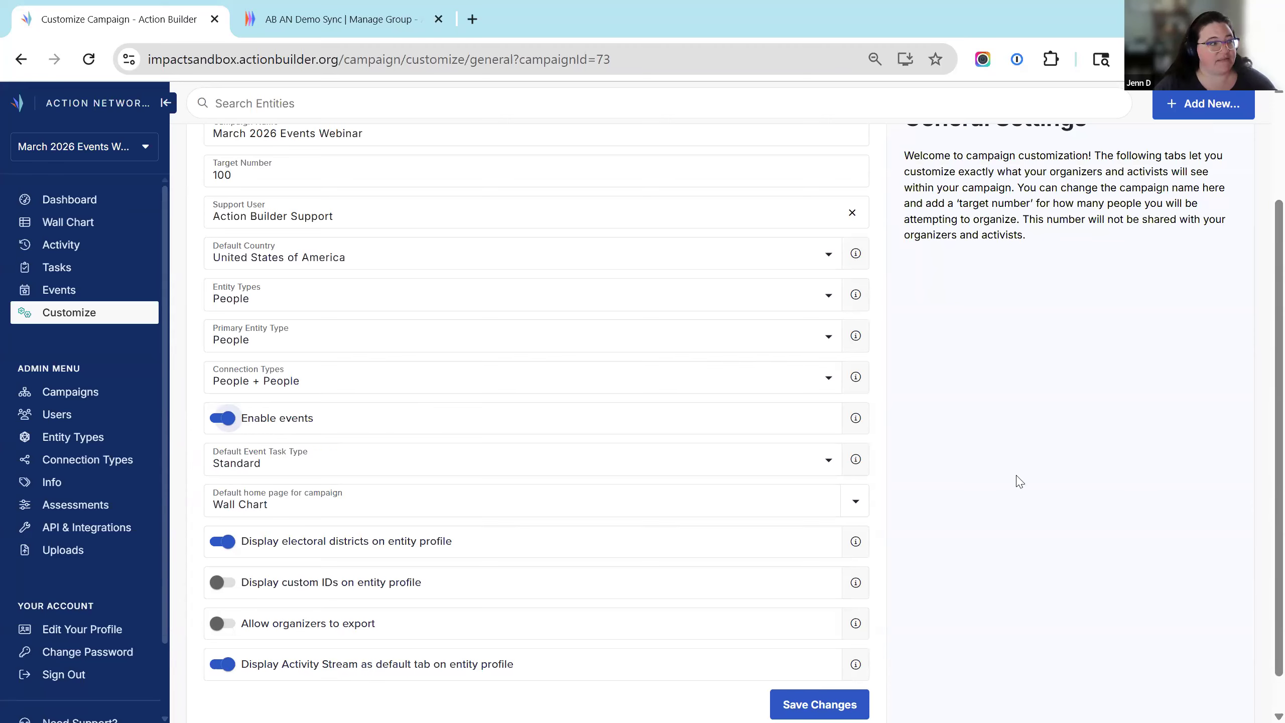
pyautogui.click(321, 467)
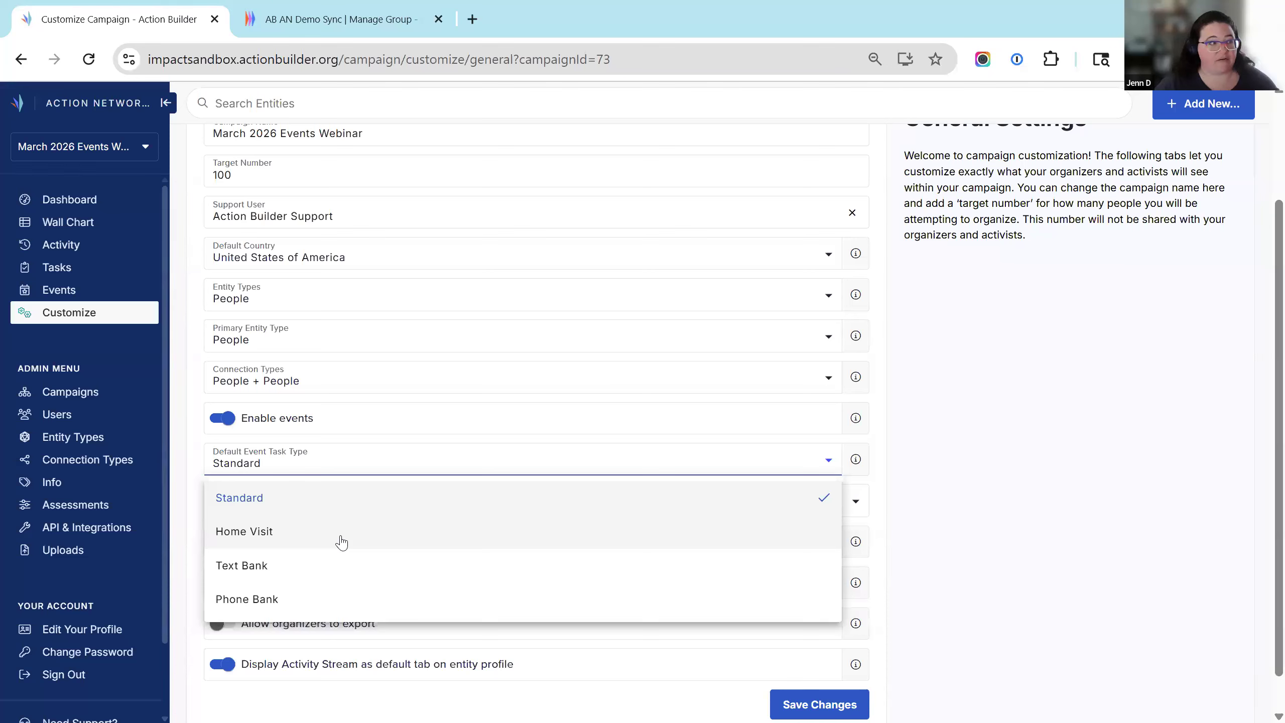
pyautogui.click(989, 486)
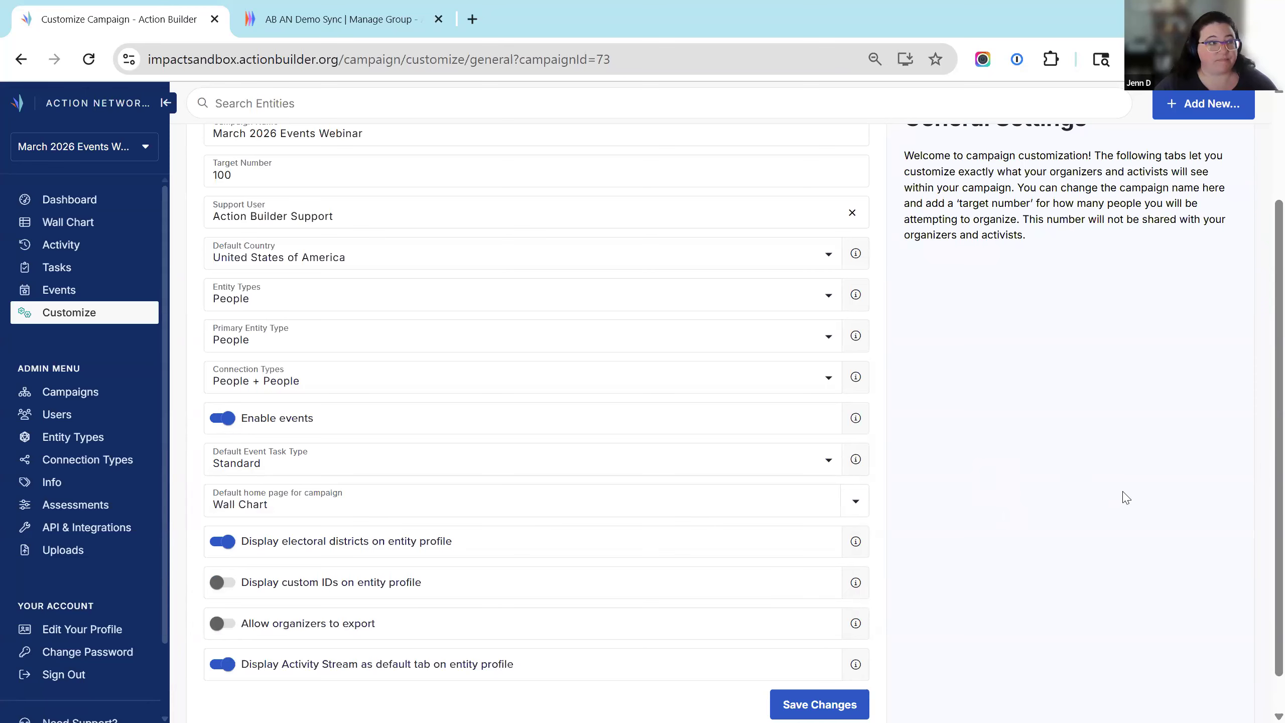
pyautogui.scroll(3, 1127, 497)
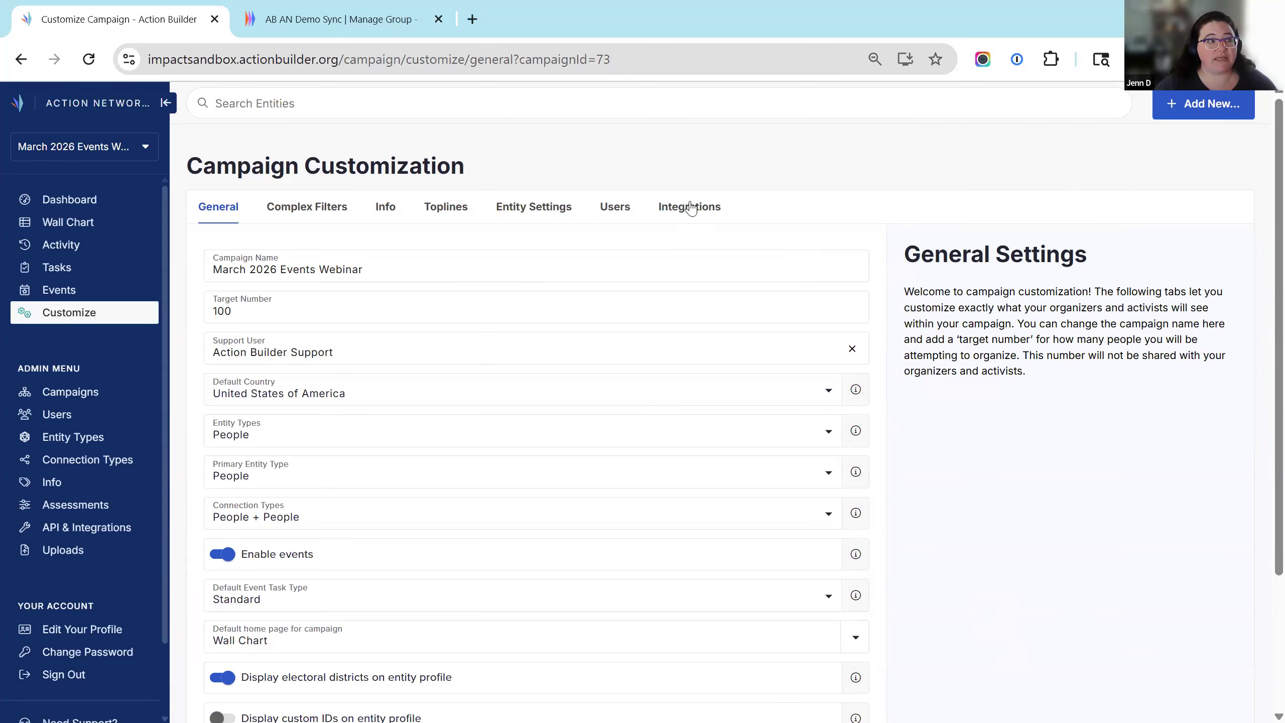
# Confirm Enable Event Sync is on under Integrations, then return to the AB AN Demo Sync group.
pyautogui.click(698, 212)
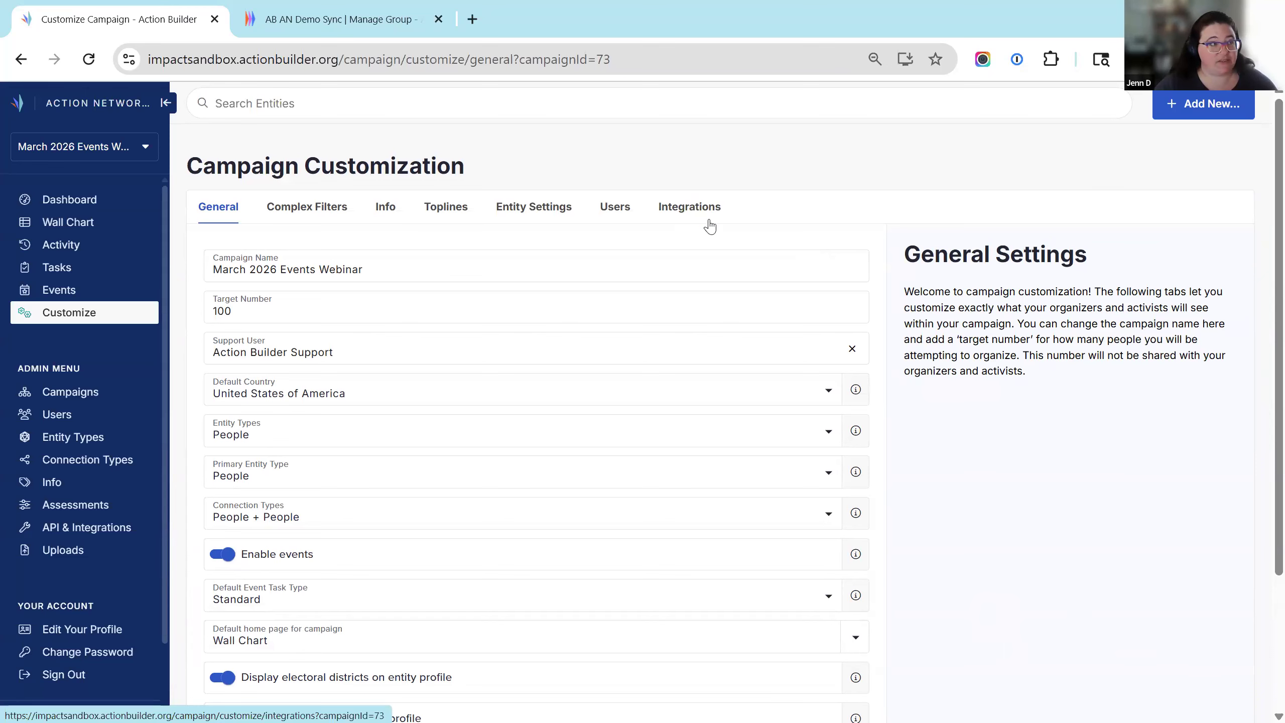
pyautogui.scroll(-2, 334, 306)
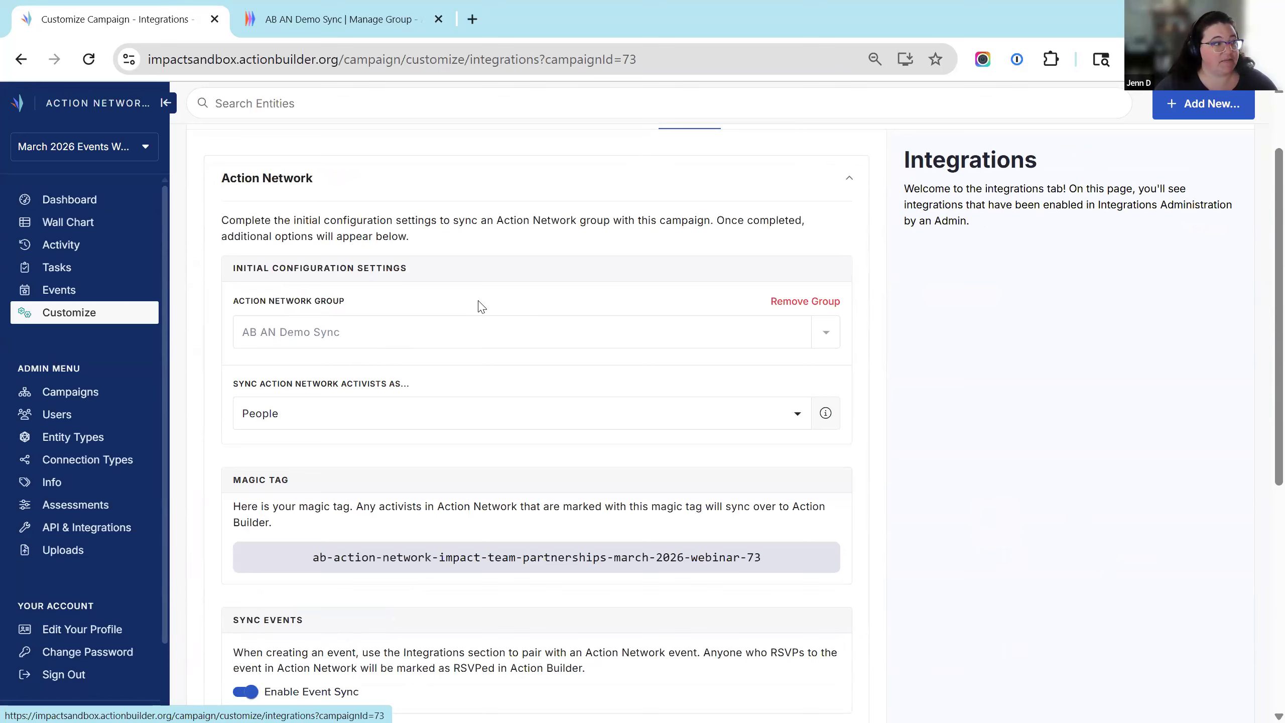
pyautogui.scroll(-2, 436, 355)
pyautogui.scroll(-2, 304, 380)
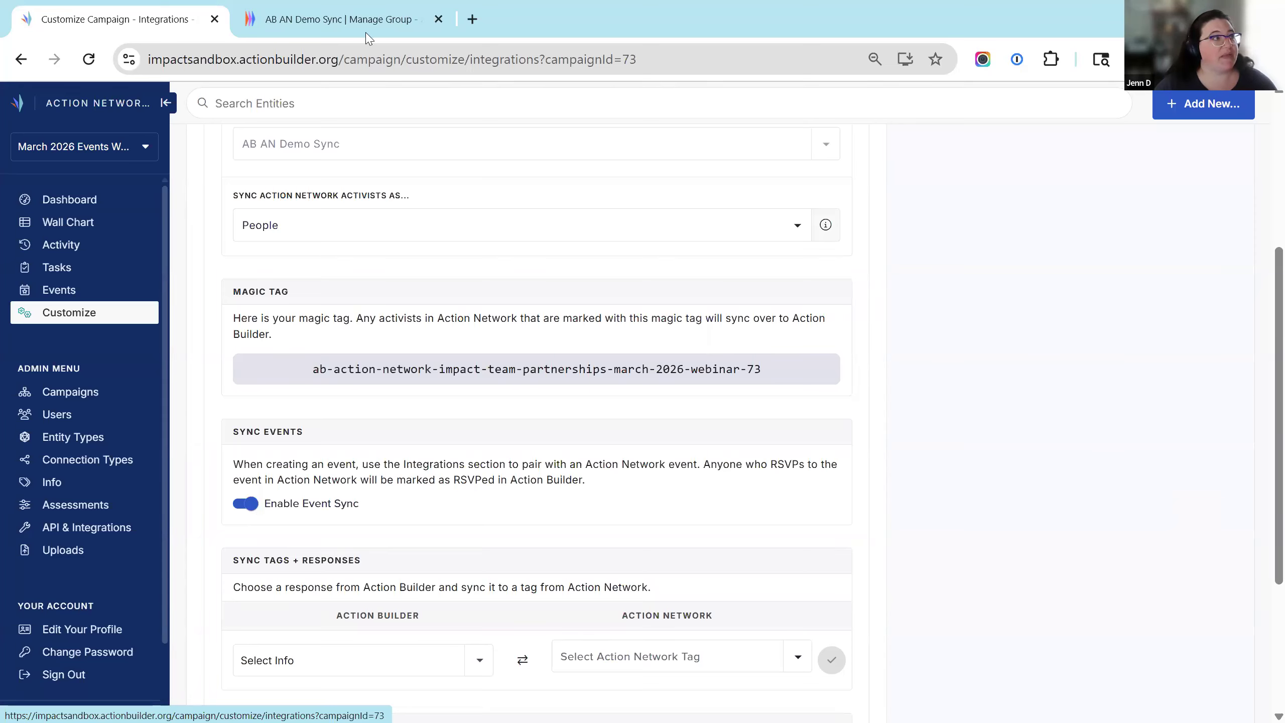
pyautogui.hotkey('ctrl', 'Tab')
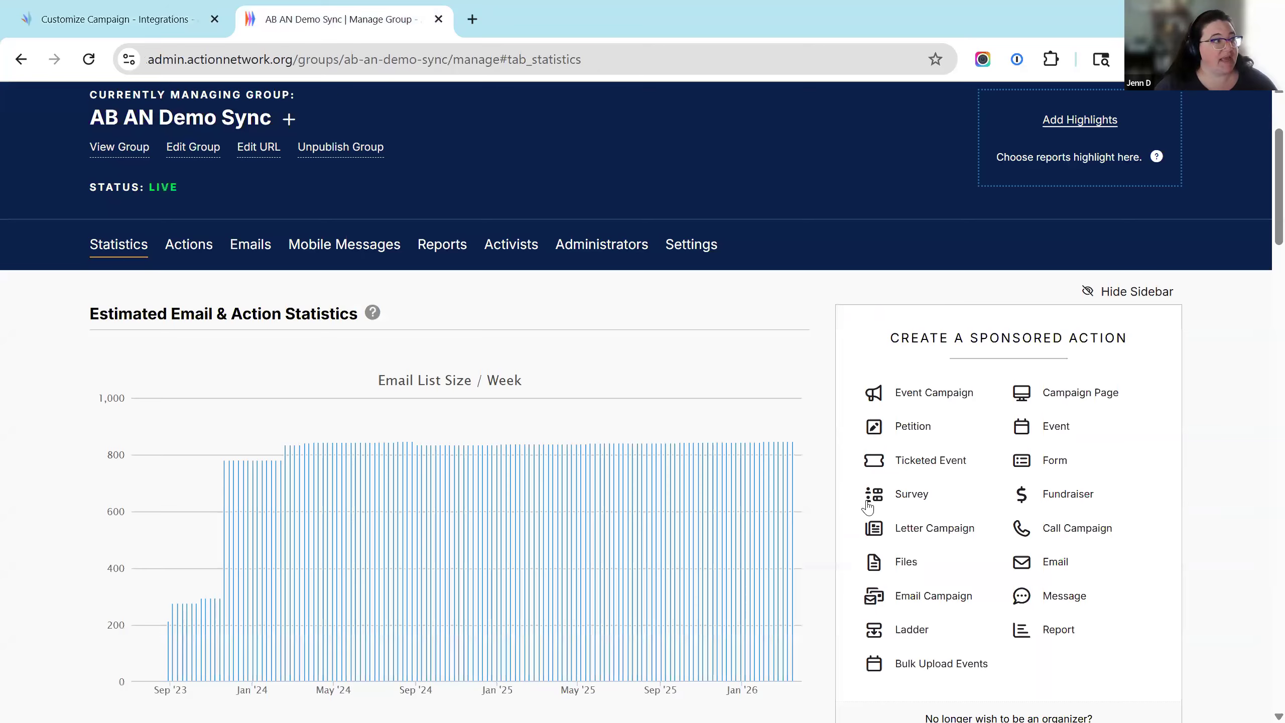
# Start a new Action Network event for the AB AN Demo Sync group from the Actions menu.
pyautogui.scroll(-3, 1177, 380)
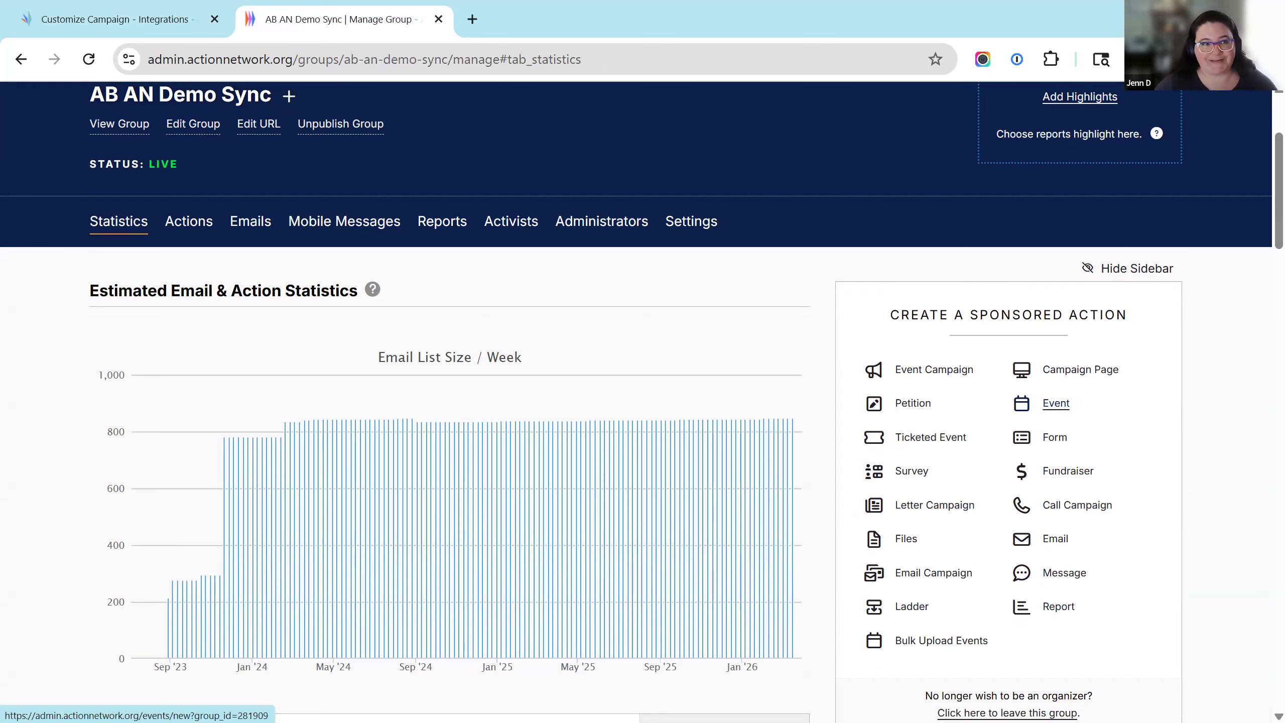
pyautogui.scroll(4, 587, 222)
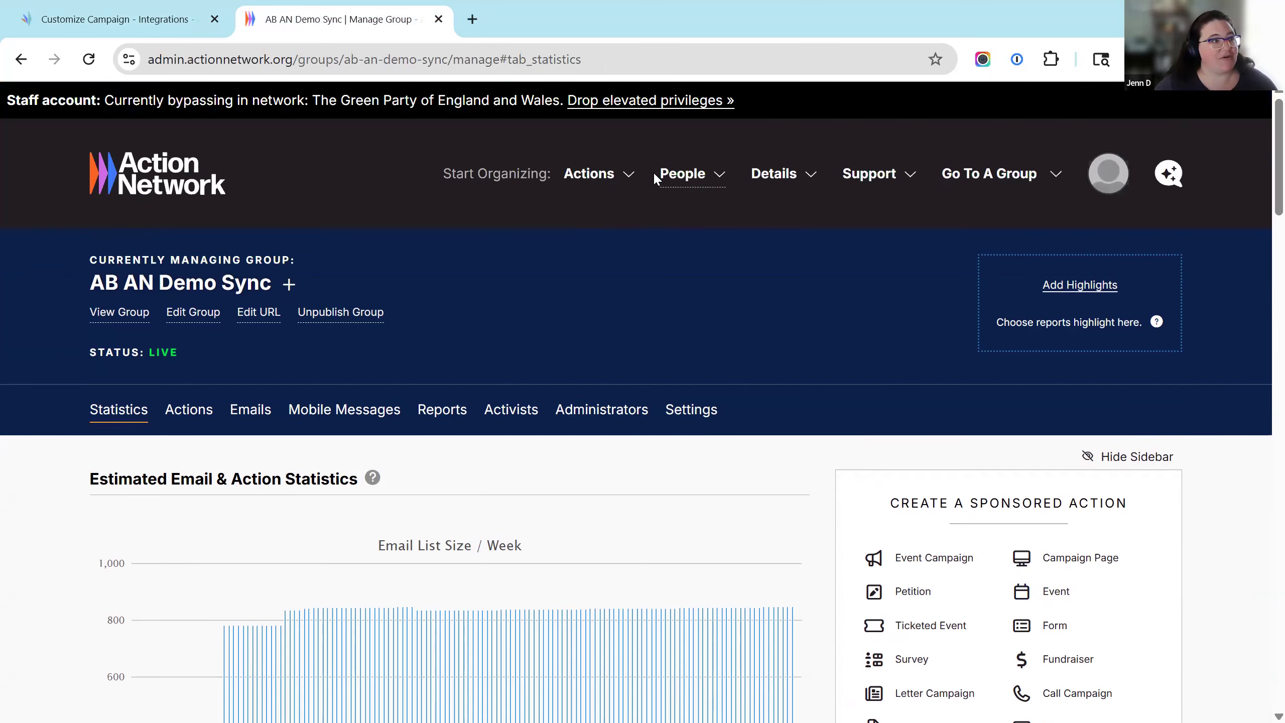
pyautogui.click(614, 177)
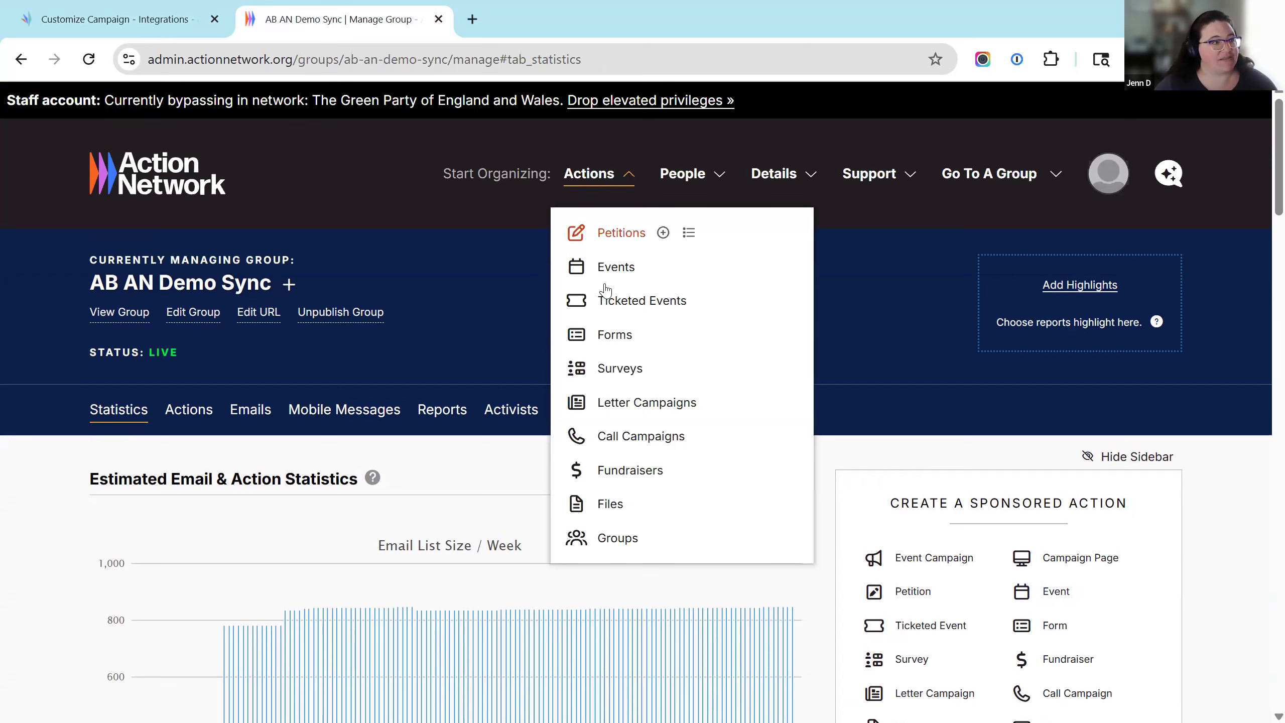
pyautogui.moveTo(655, 272)
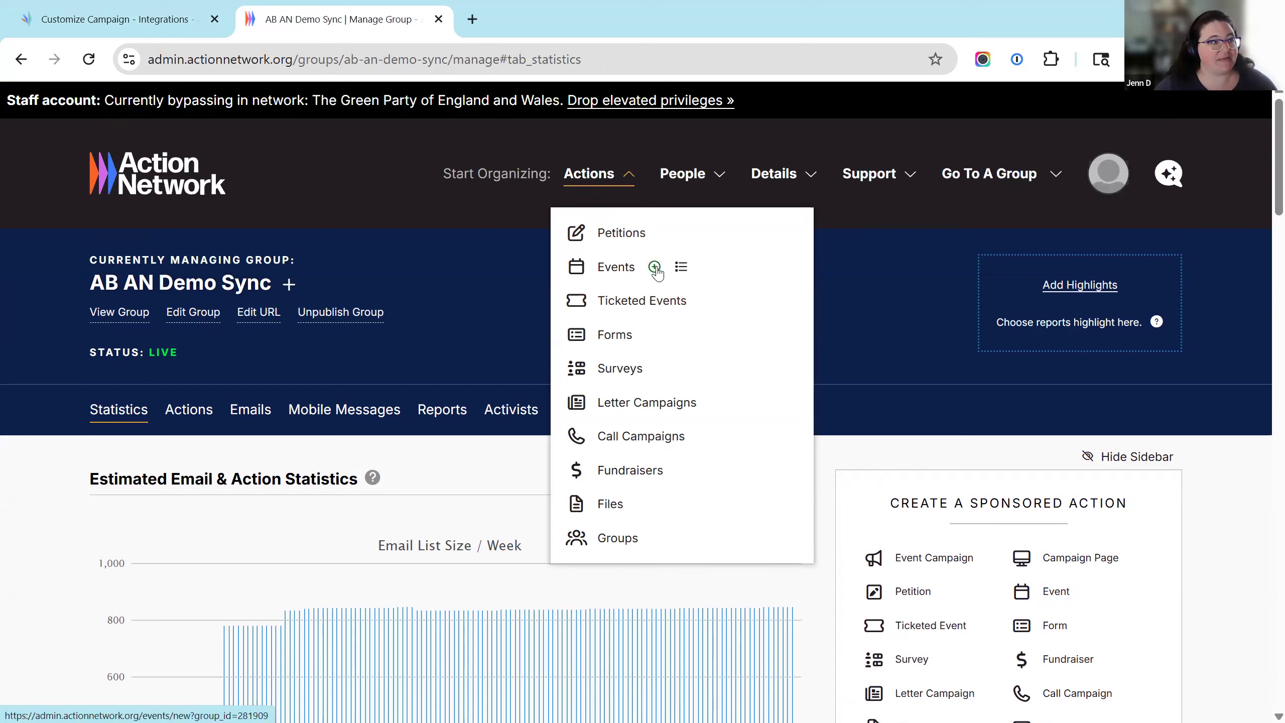
pyautogui.click(654, 266)
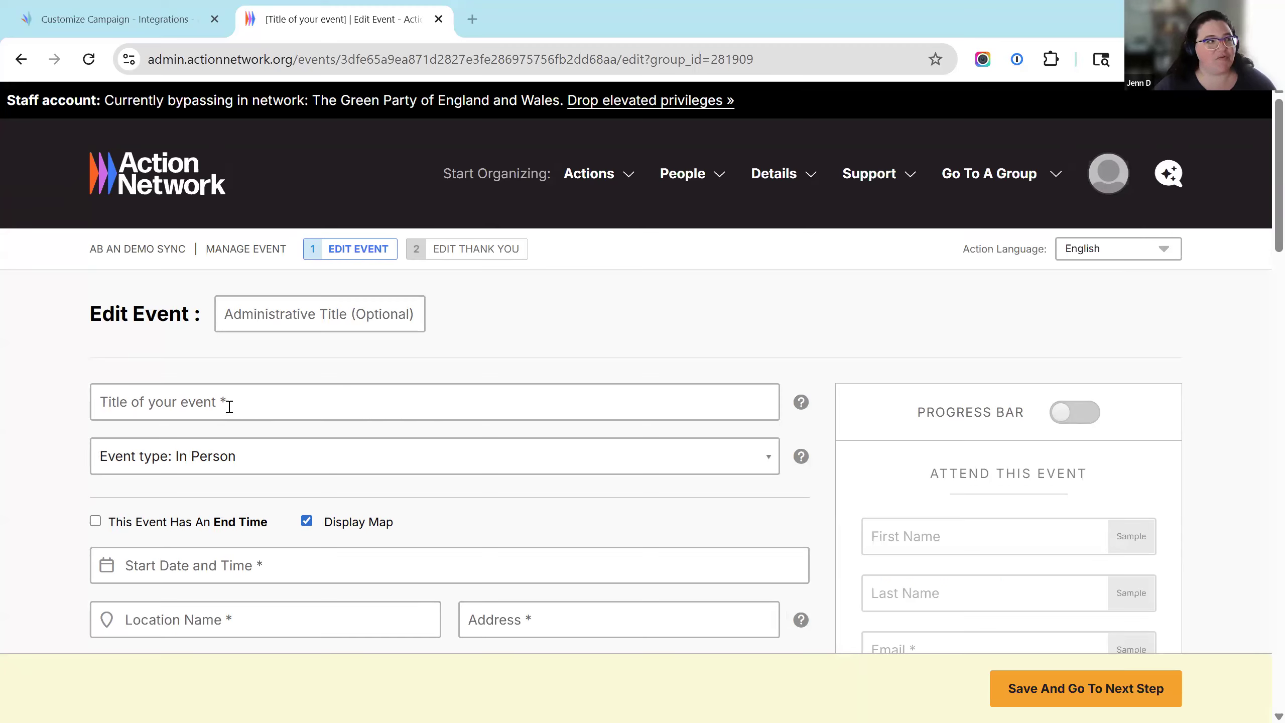
# Paste the event title, make it virtual, and set the start to March 26, 2026, 3:00 PM.
pyautogui.click(92, 393)
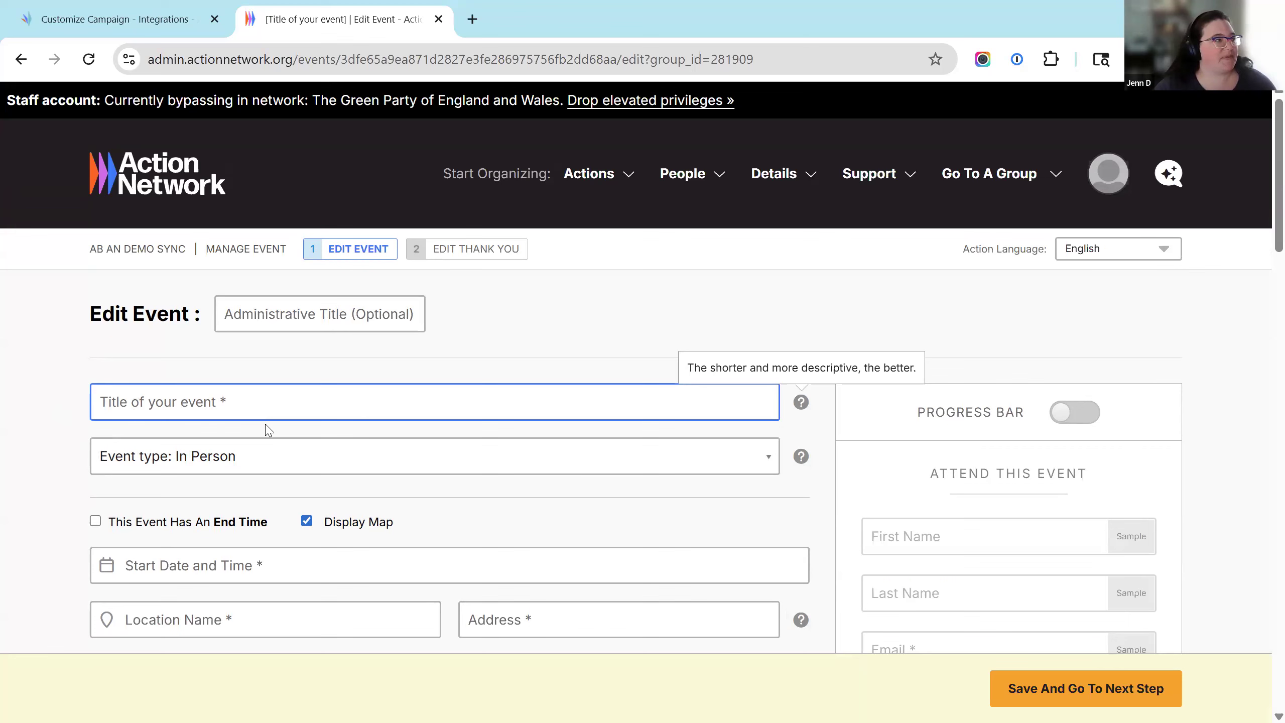
pyautogui.write('Action Builder 104: Integrating with Action Network')
pyautogui.click(402, 376)
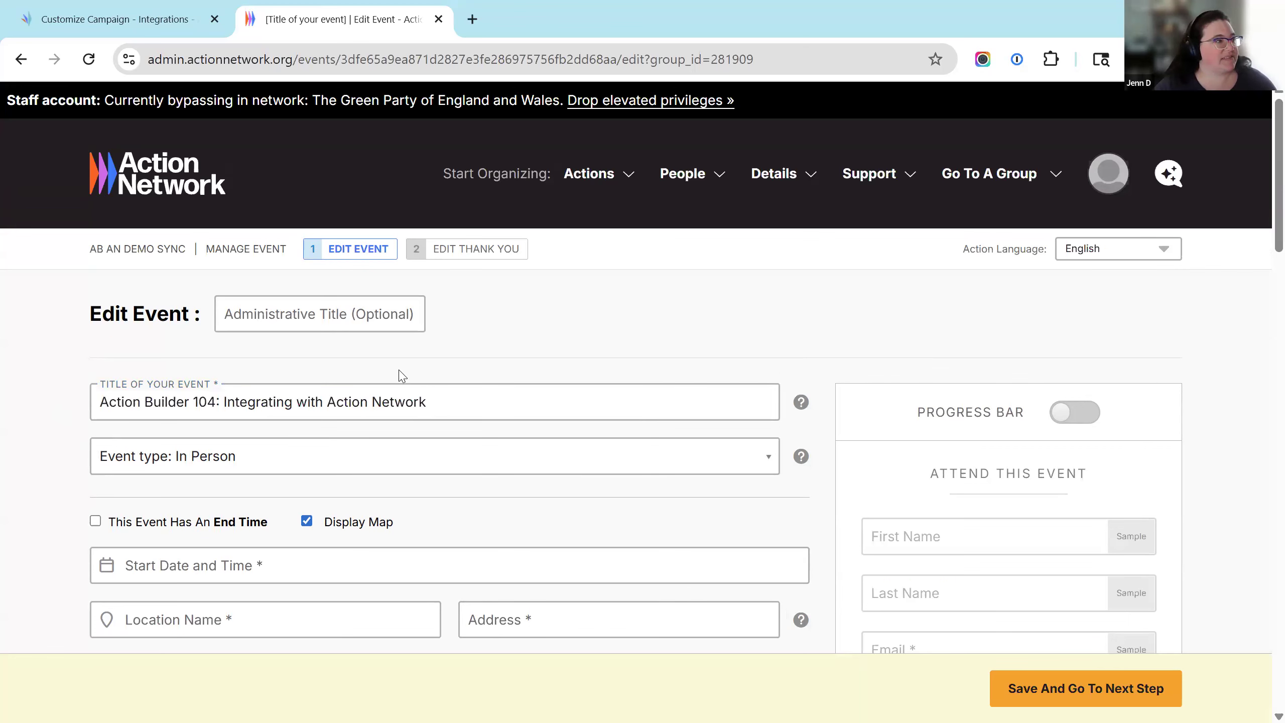
pyautogui.scroll(-2, 402, 376)
pyautogui.click(281, 374)
pyautogui.click(203, 419)
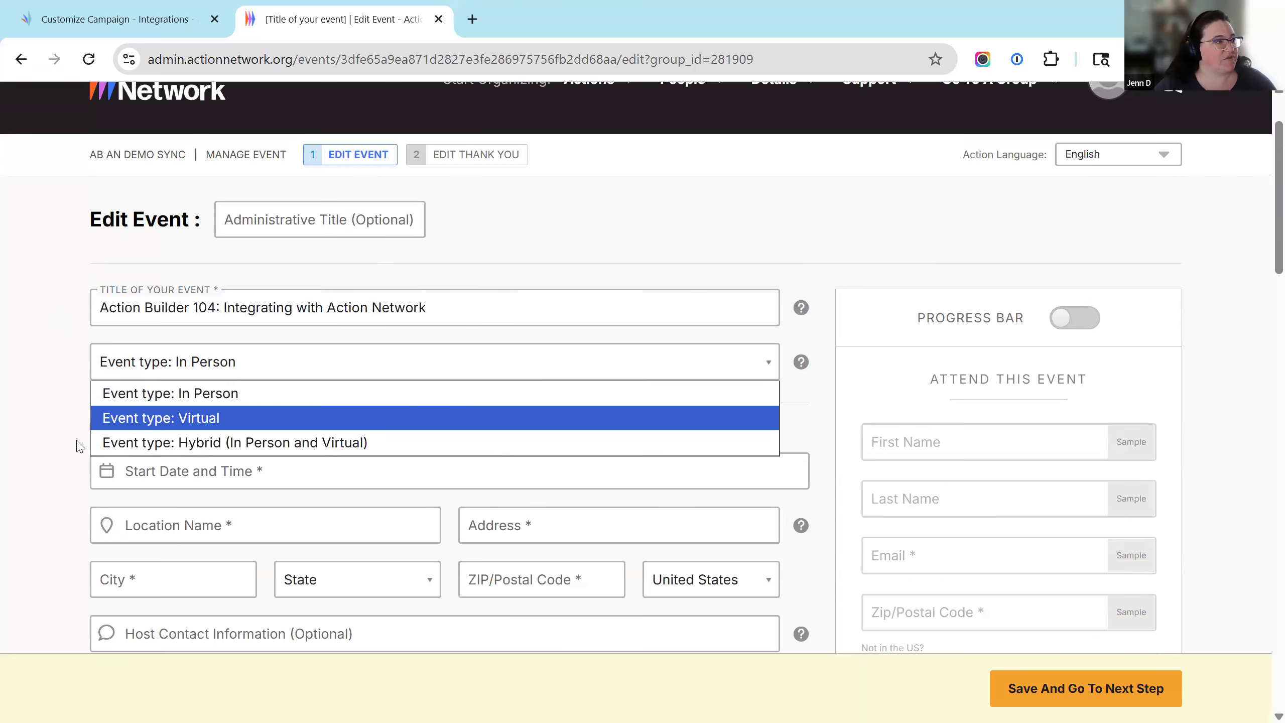
pyautogui.scroll(-2, 76, 434)
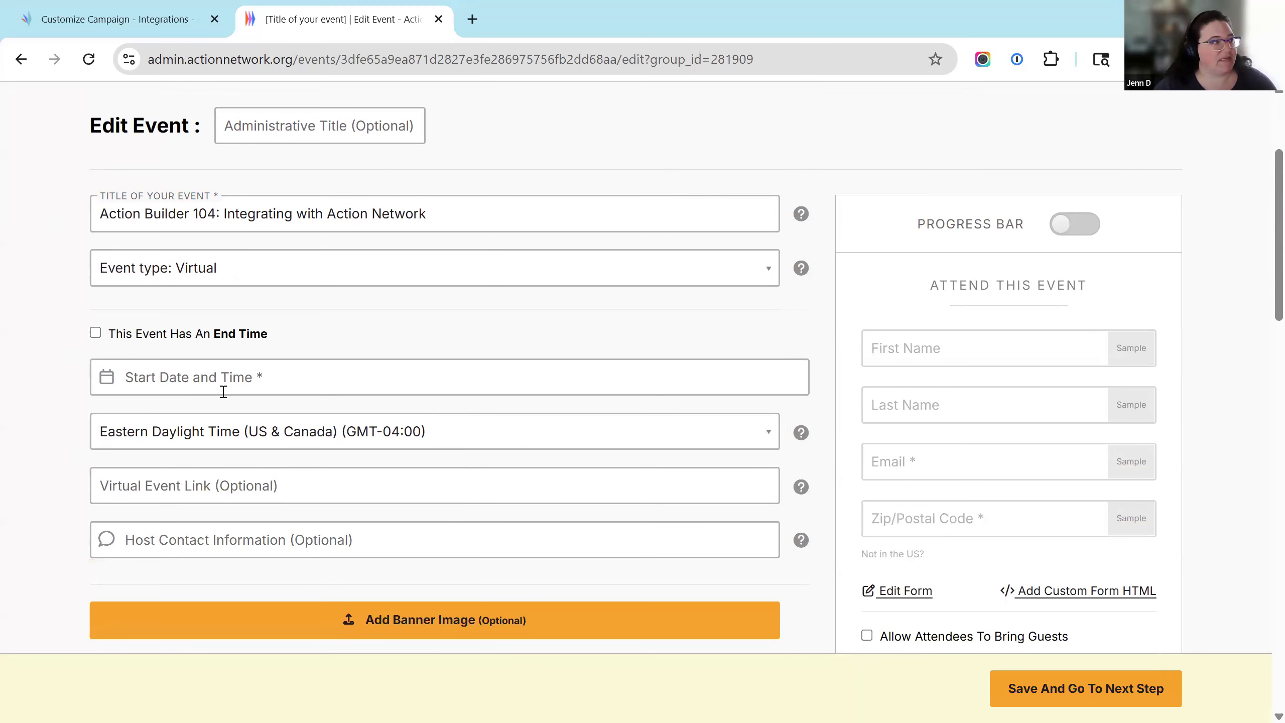
pyautogui.click(371, 375)
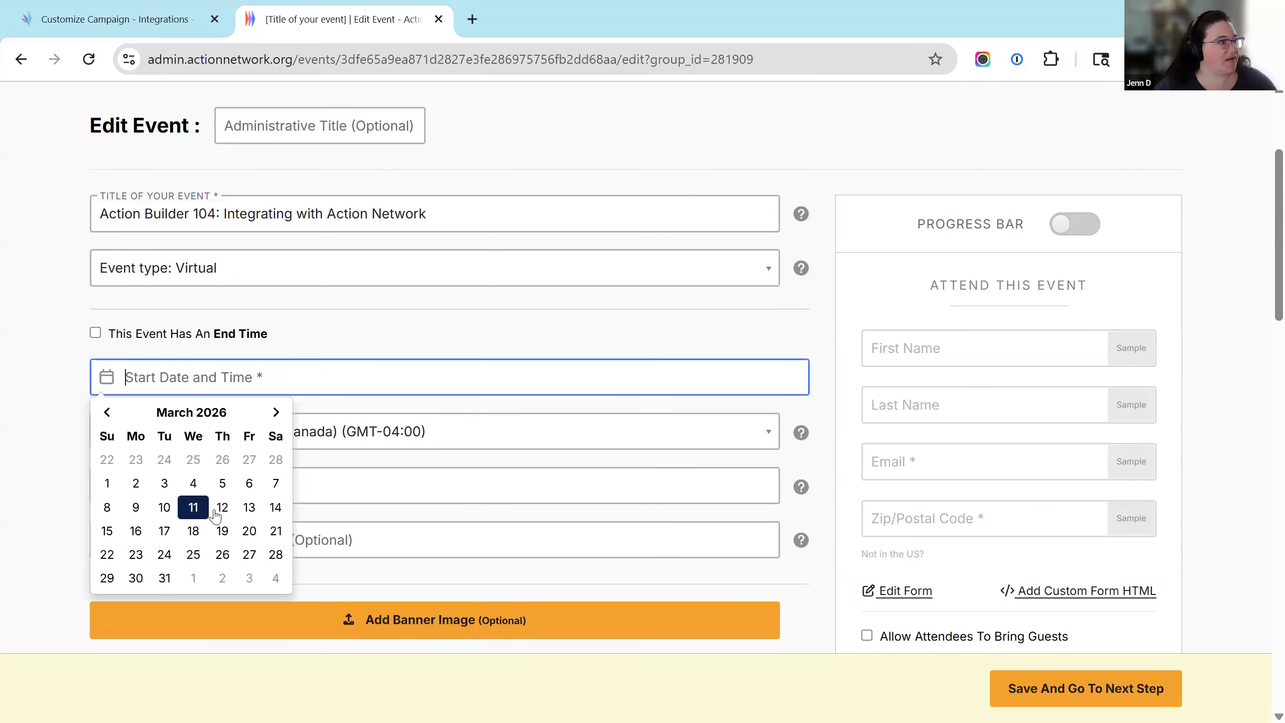
pyautogui.click(225, 554)
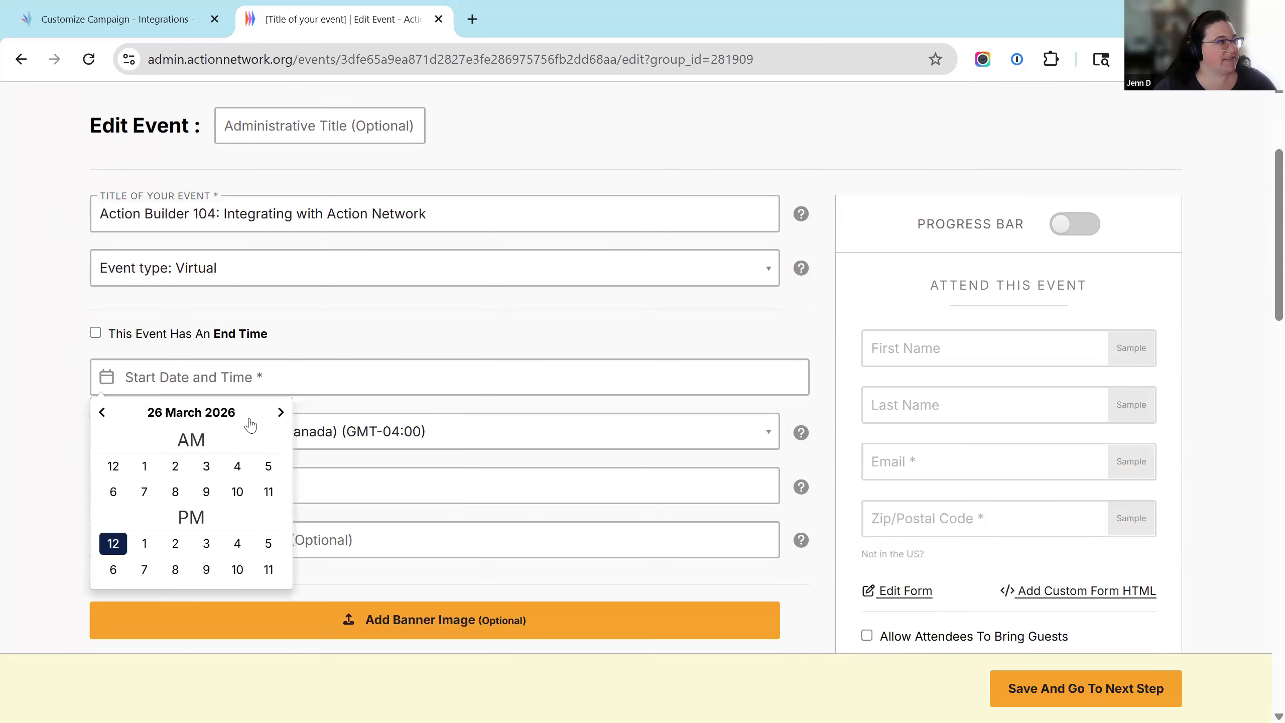
pyautogui.click(206, 543)
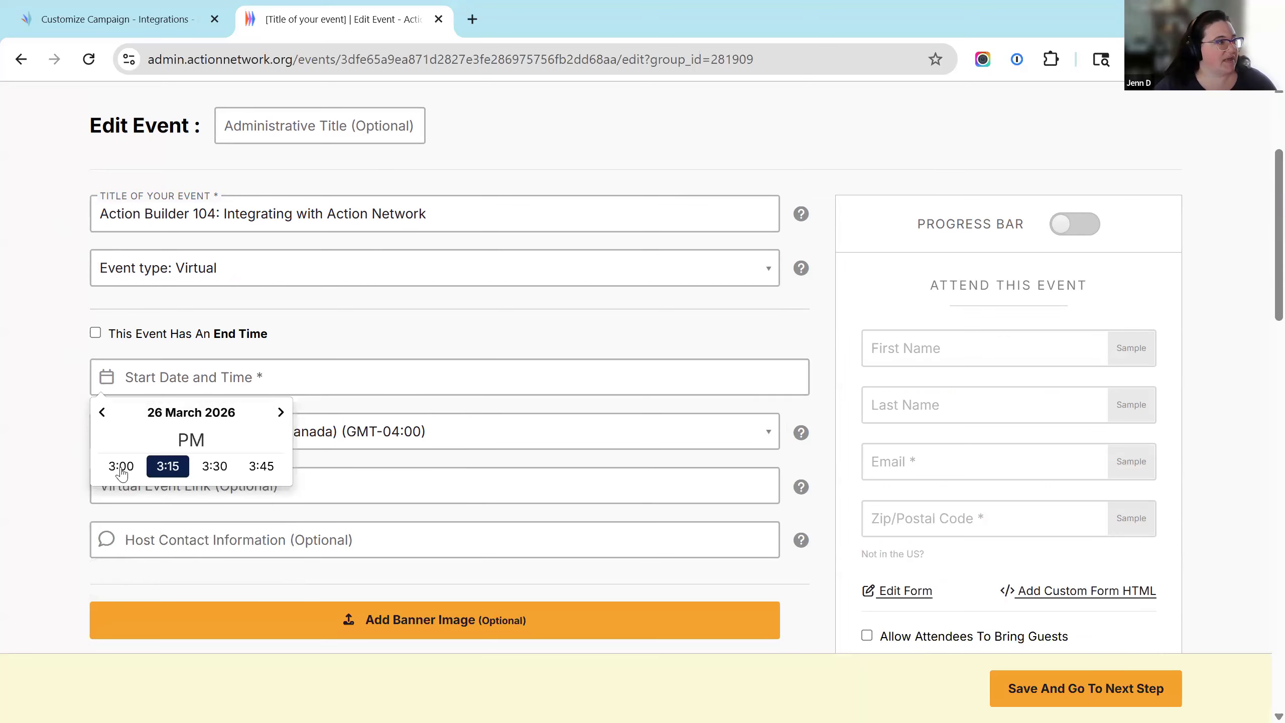
pyautogui.click(120, 463)
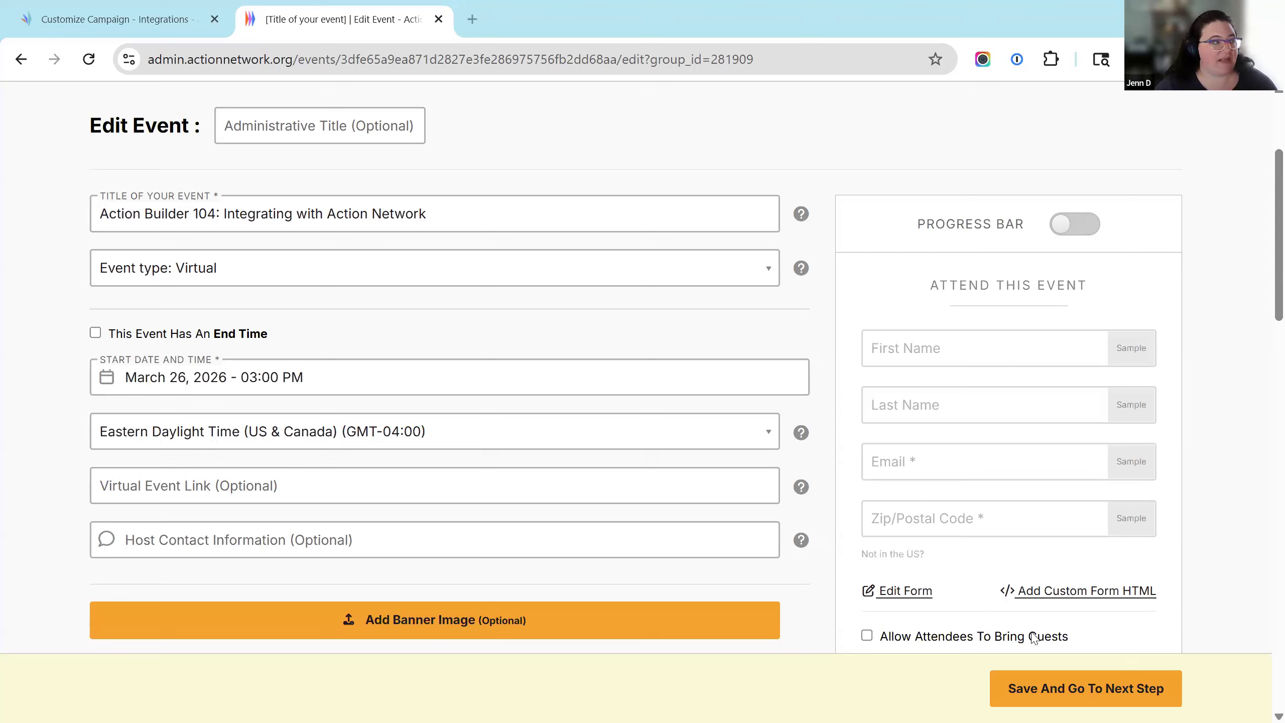
# Paste the Zoom meeting link and enter the host's contact e-mail address.
pyautogui.click(233, 490)
pyautogui.hotkey('ctrl', 'v')
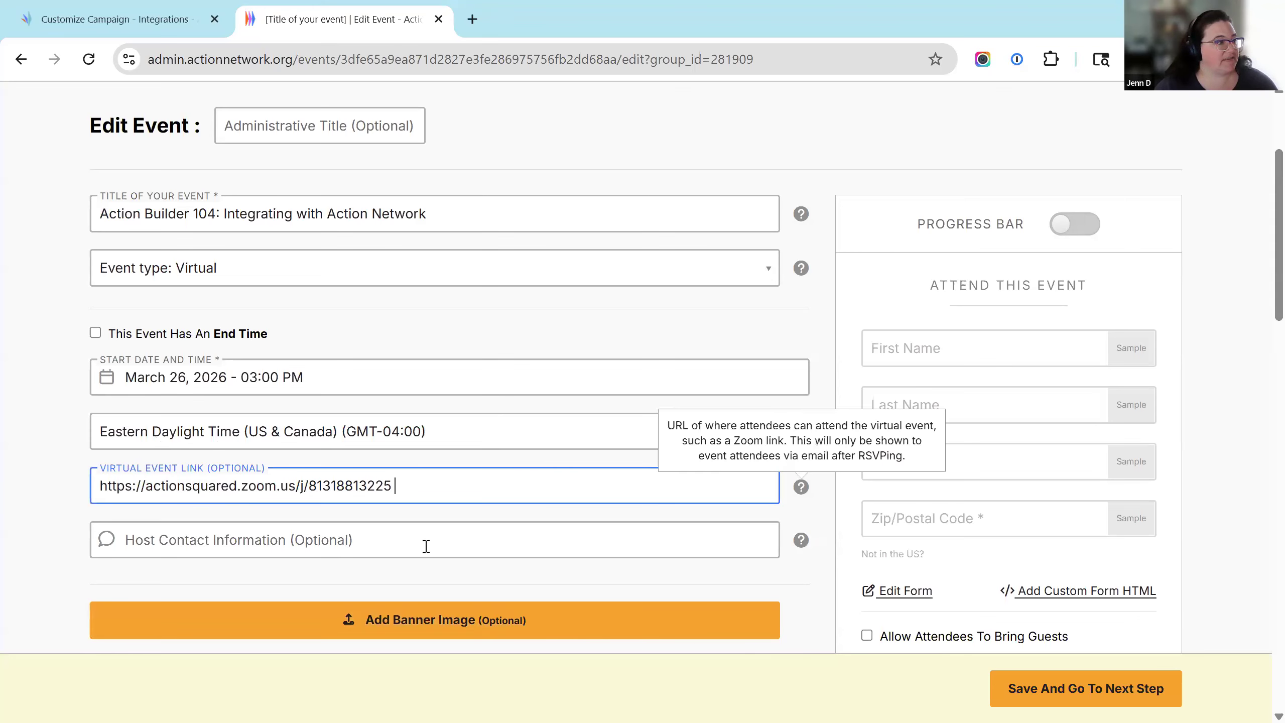
pyautogui.press('Tab')
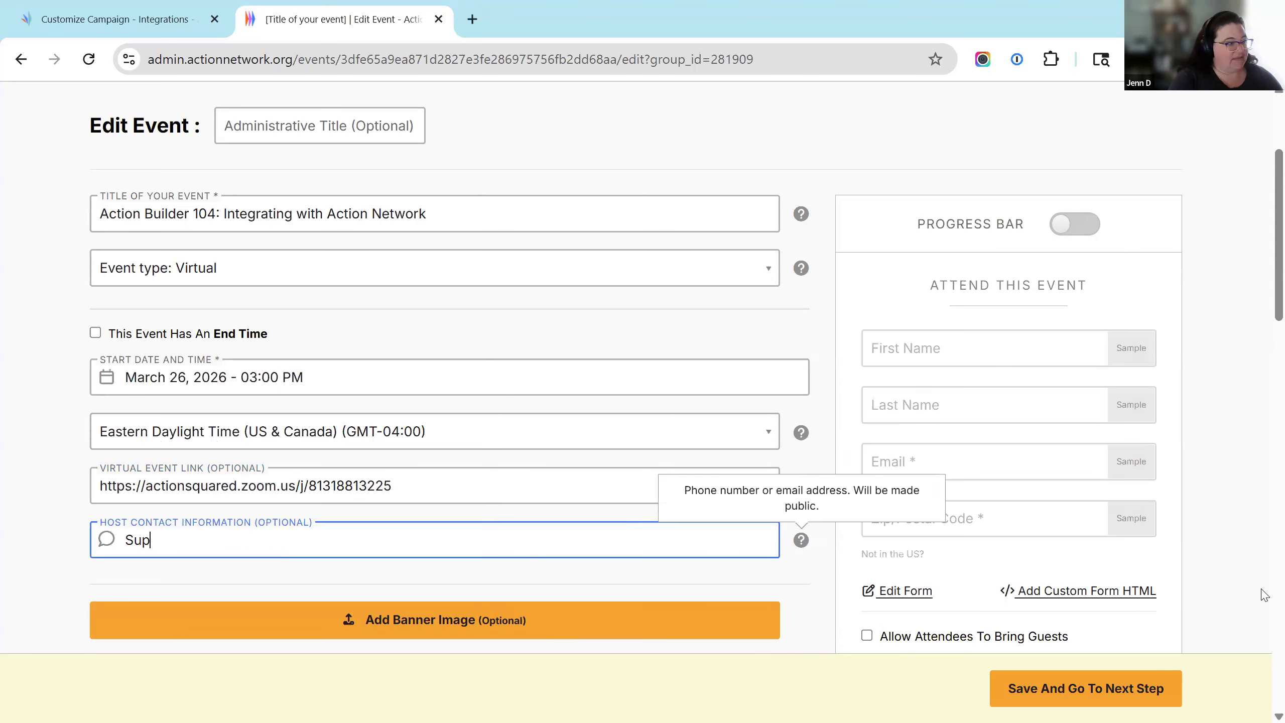
pyautogui.hotkey('ctrl', 'shift', 'Left')
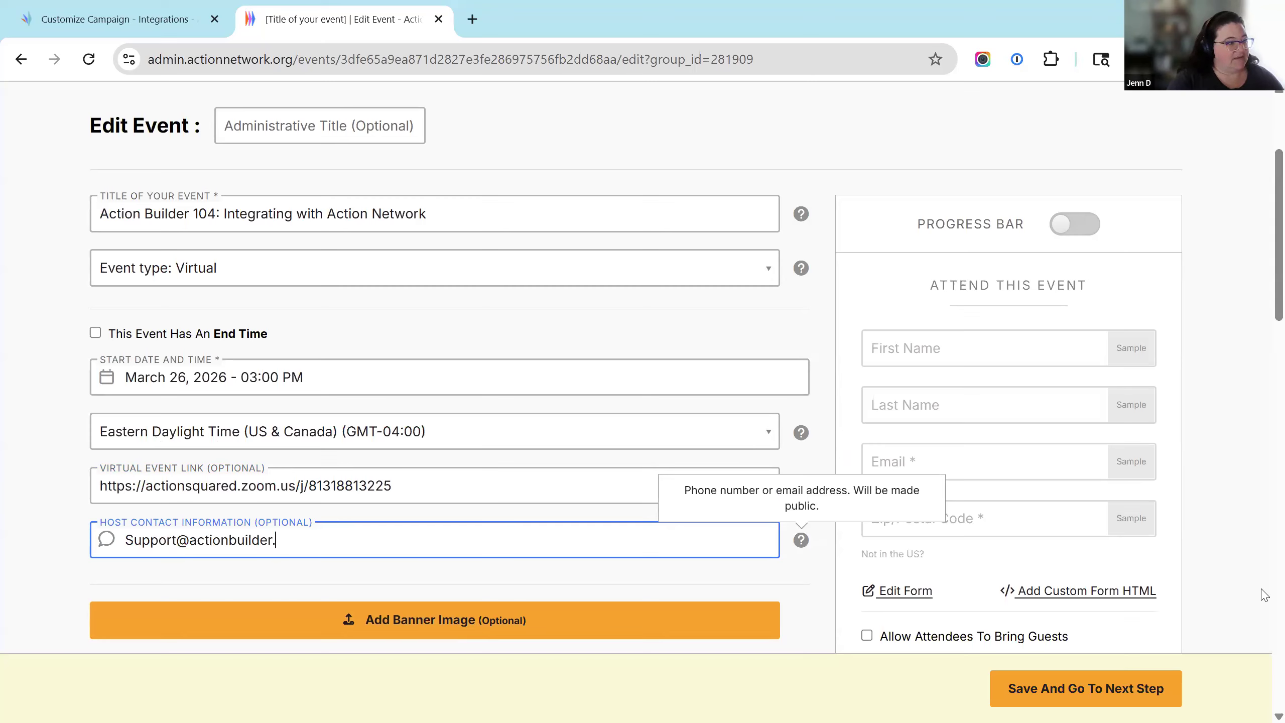
# Add the description 'Learn about the Action Network <> Action Builder Sync!' and save the event details.
pyautogui.scroll(-4, 1039, 375)
pyautogui.click(697, 534)
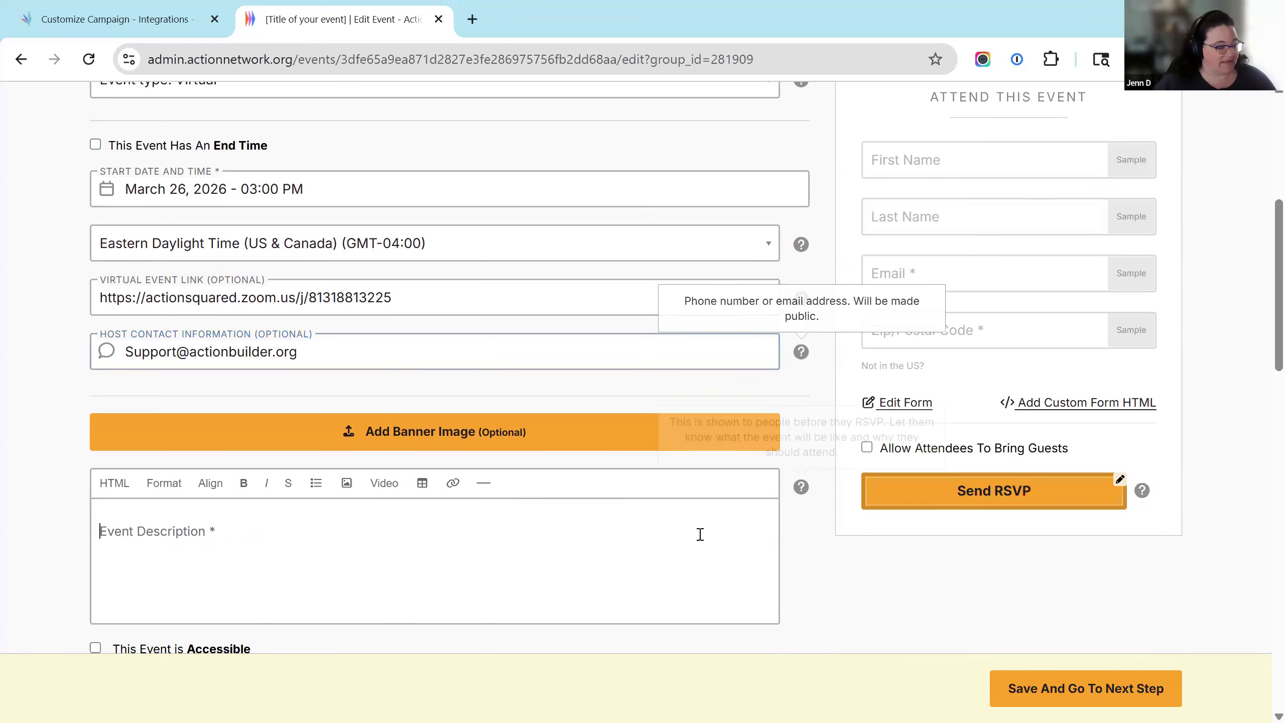
pyautogui.write('Learn about')
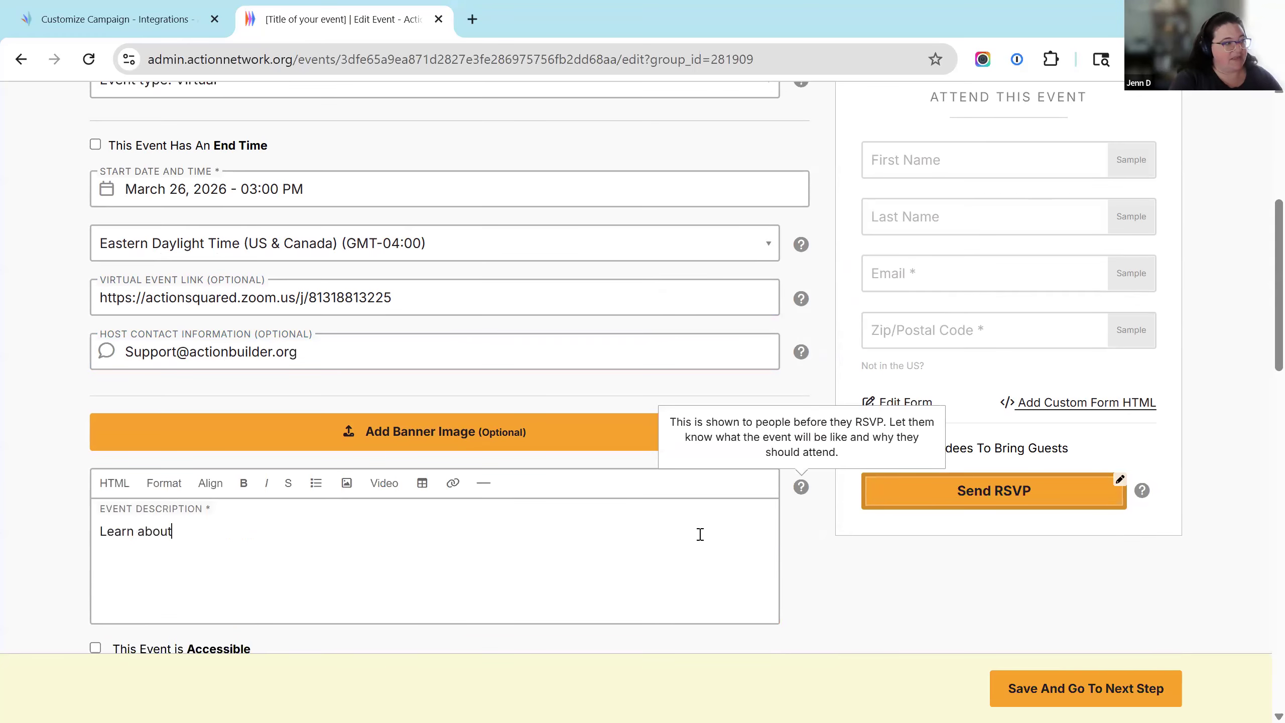
pyautogui.write(' the Action Network <> Action Builder Sync!')
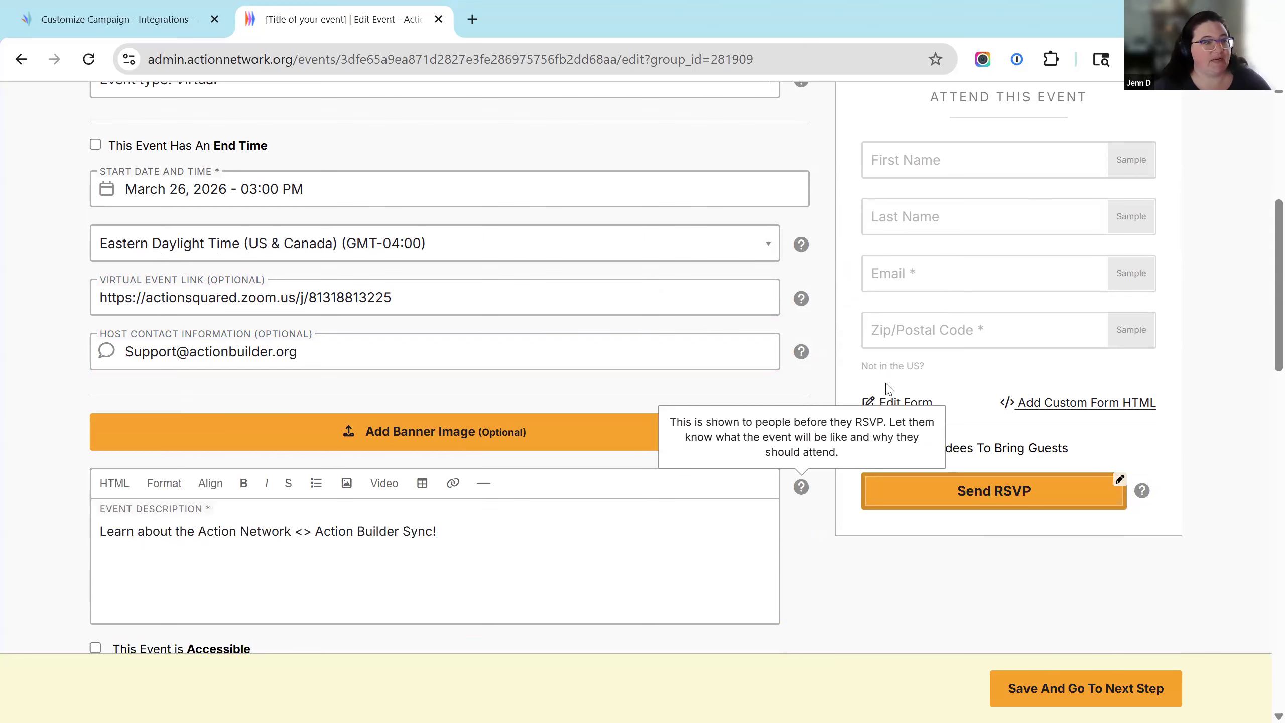
pyautogui.scroll(3, 891, 390)
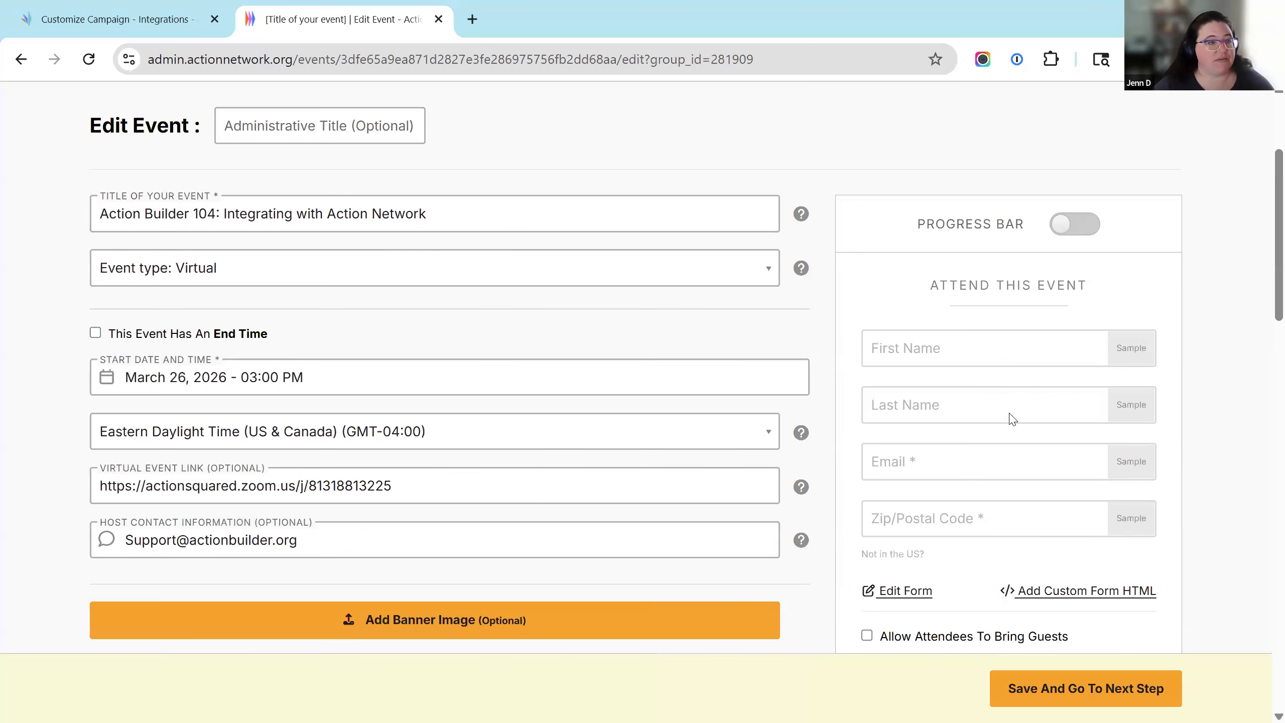
pyautogui.scroll(-5, 961, 456)
pyautogui.click(1049, 705)
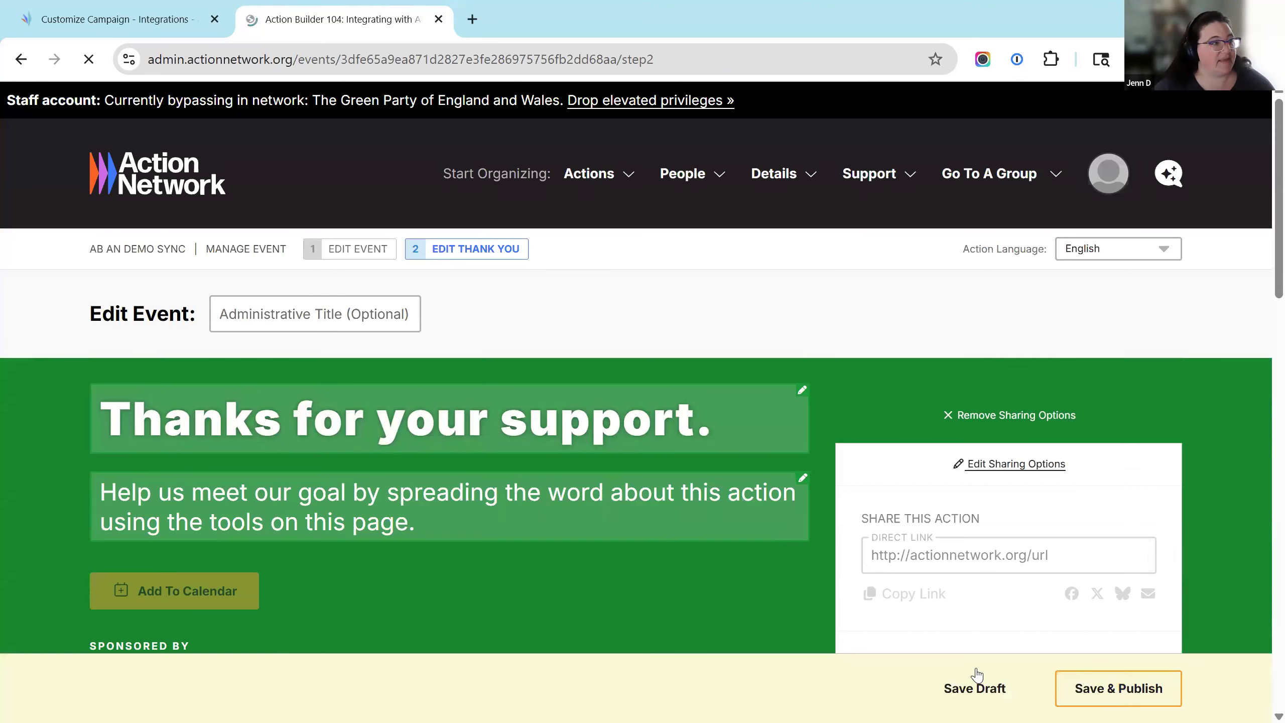
# Publish the event with 'Thanks!' as the attendee instructions.
pyautogui.click(1092, 666)
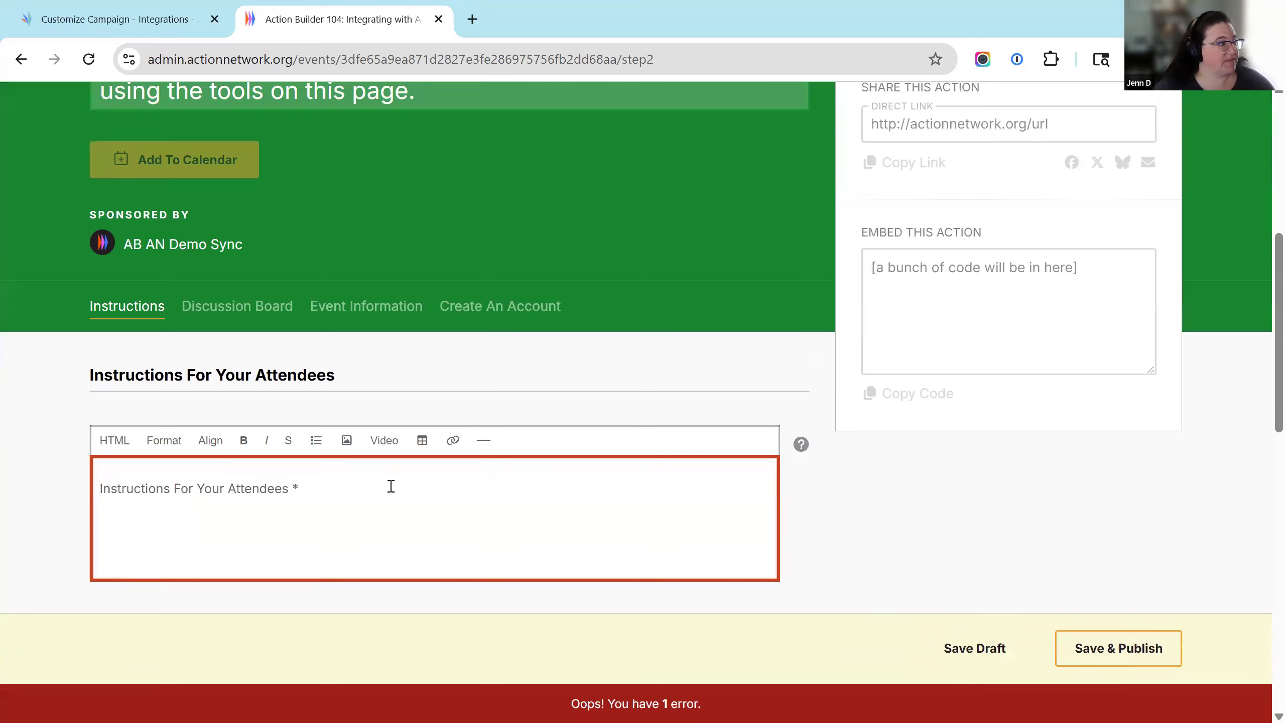
pyautogui.write('Thanks!')
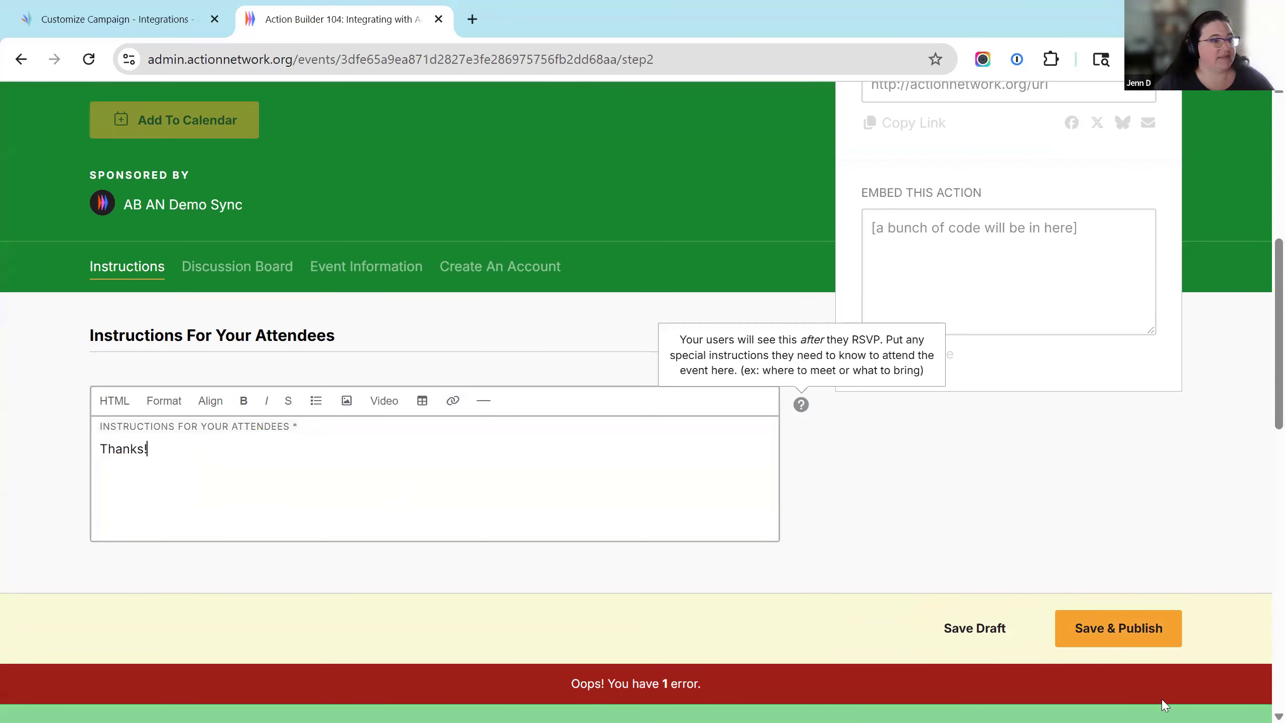
pyautogui.click(1096, 628)
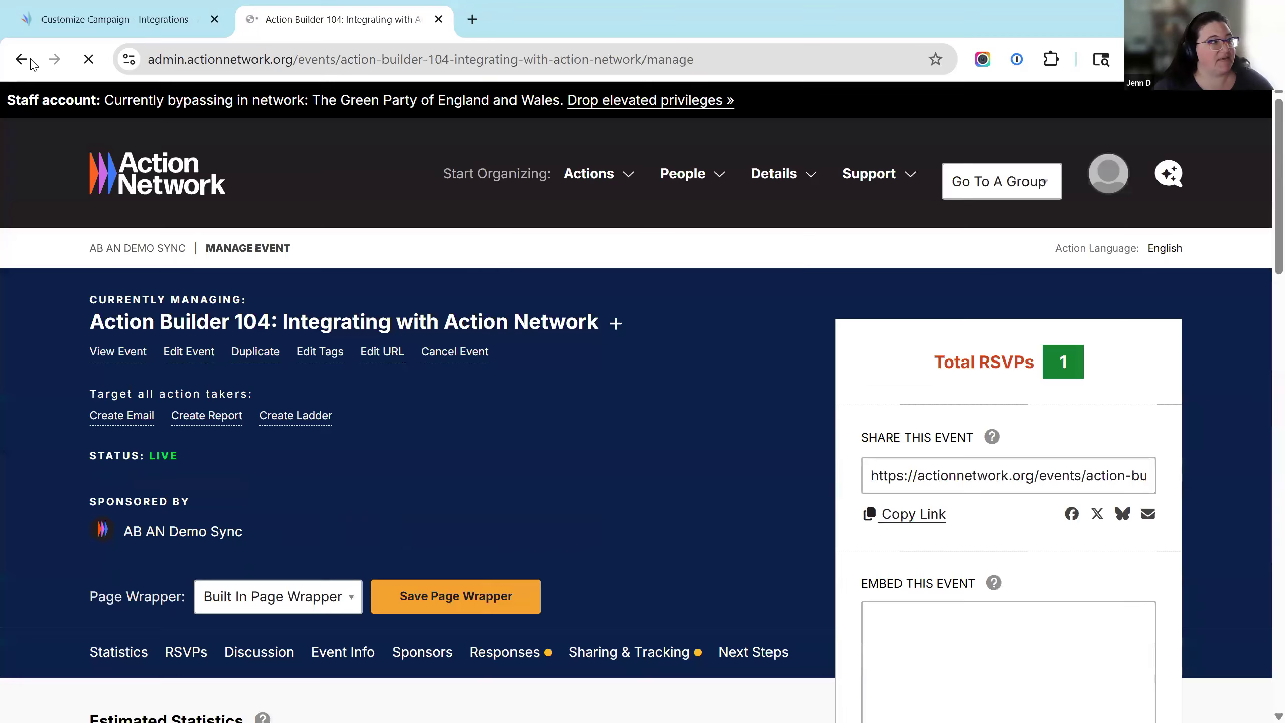
# Glance back at the published event, then return to Action Builder's integrations settings.
pyautogui.hotkey('ctrl', 'shift', 'Tab')
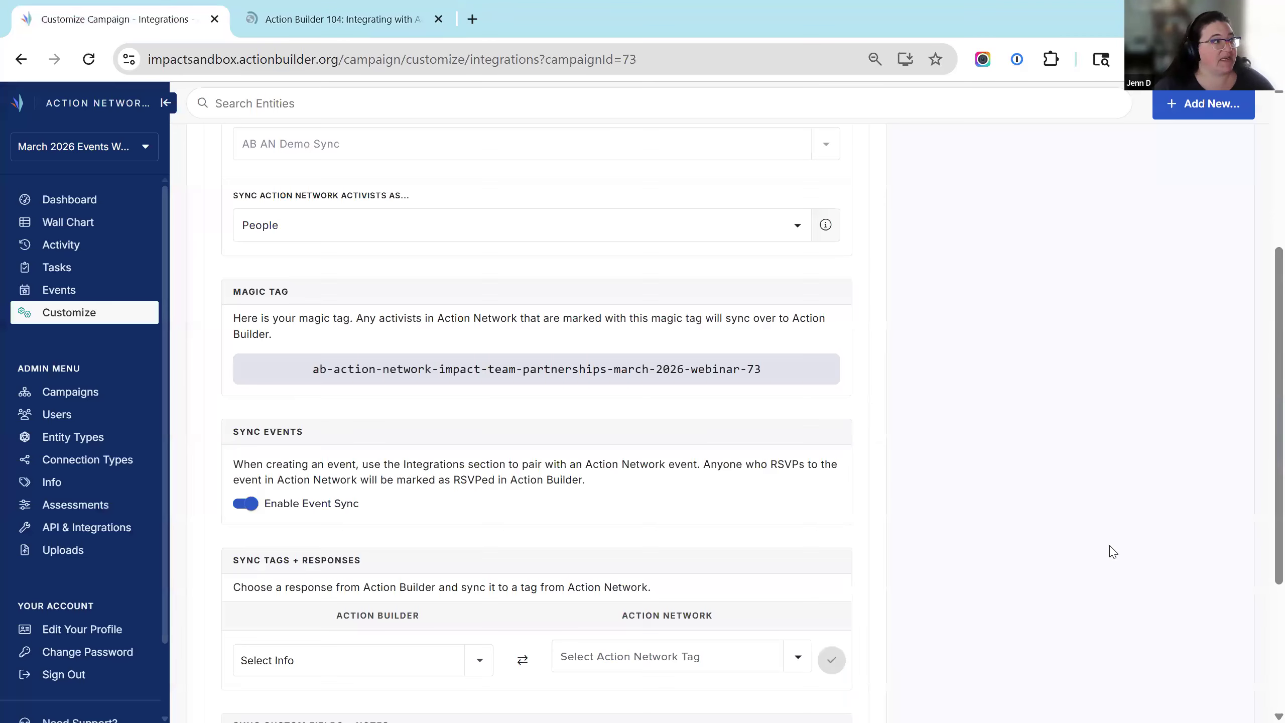
pyautogui.scroll(5, 1109, 551)
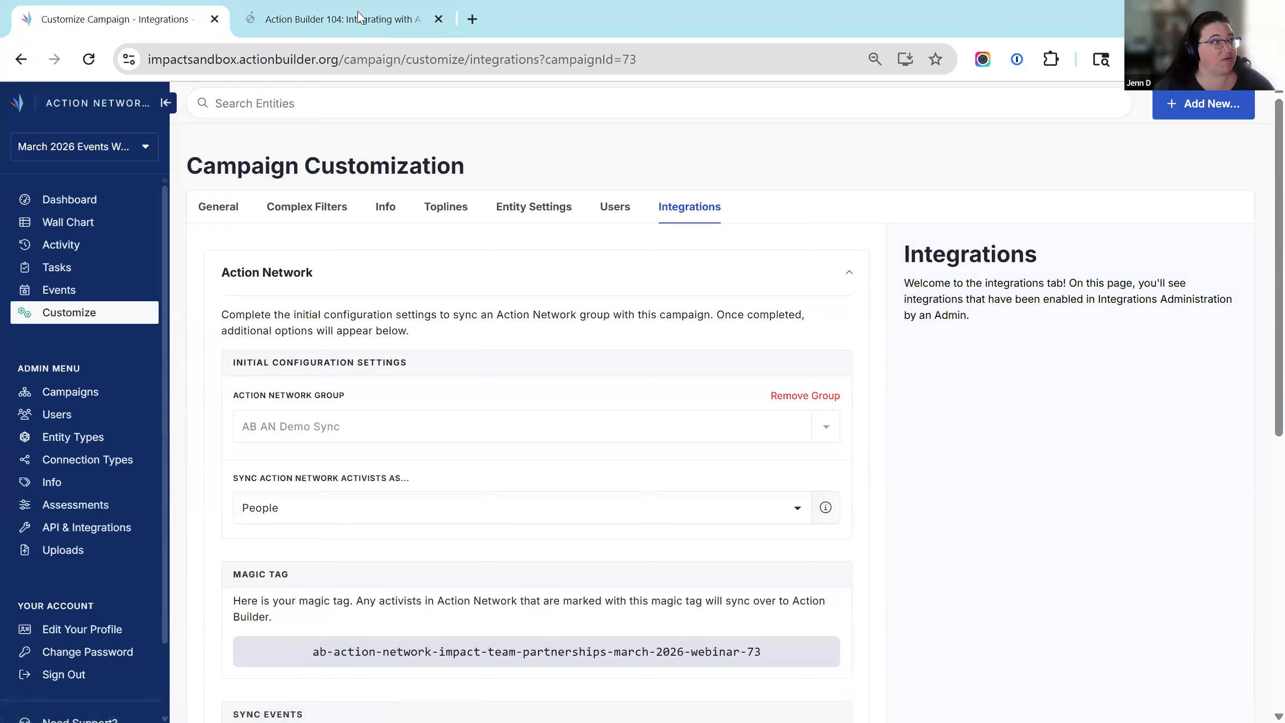
pyautogui.hotkey('ctrl', 'Tab')
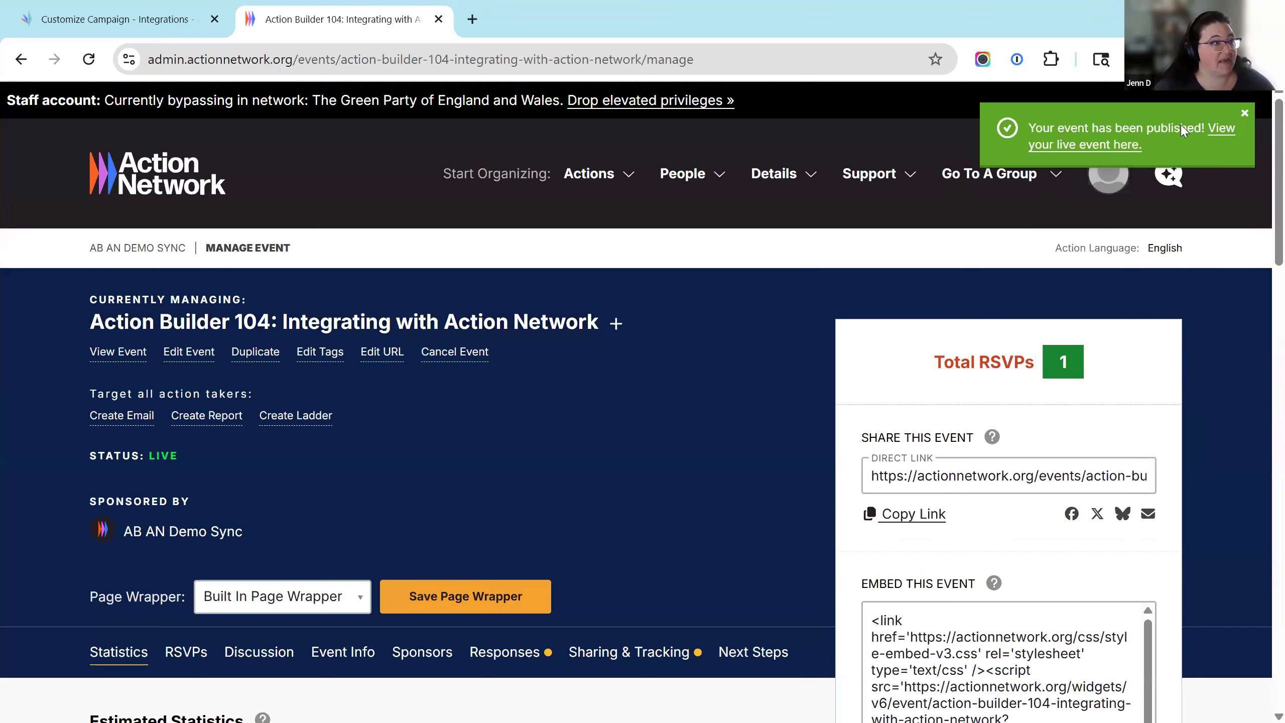
pyautogui.hotkey('ctrl', 'shift', 'Tab')
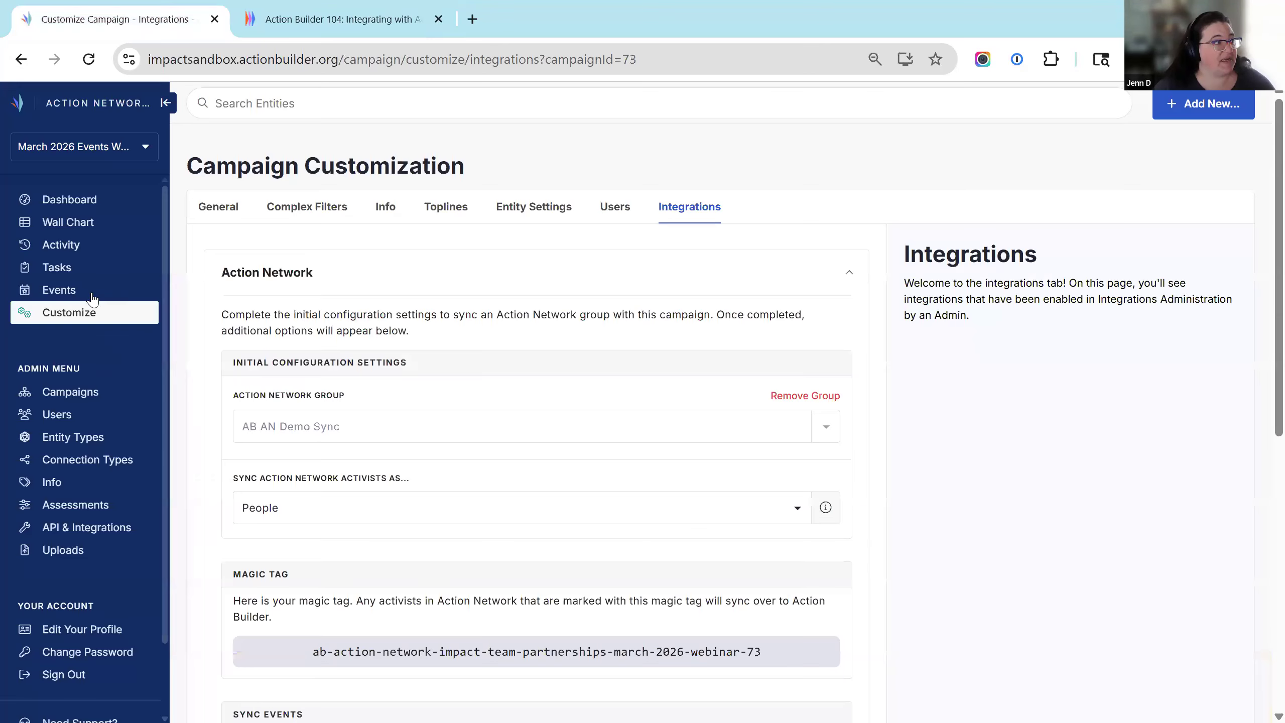
# Reload Action Builder's Events page, check the Action Network event, then start a new Action Builder event.
pyautogui.click(62, 297)
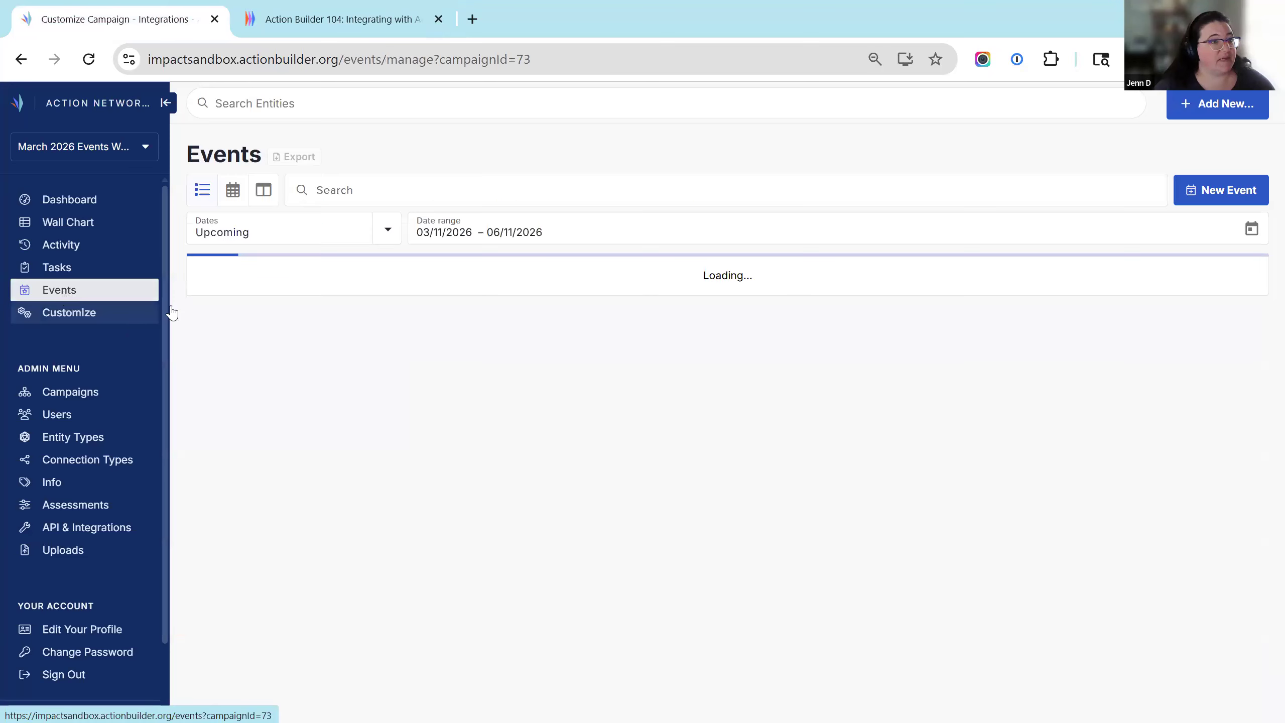
pyautogui.click(1235, 195)
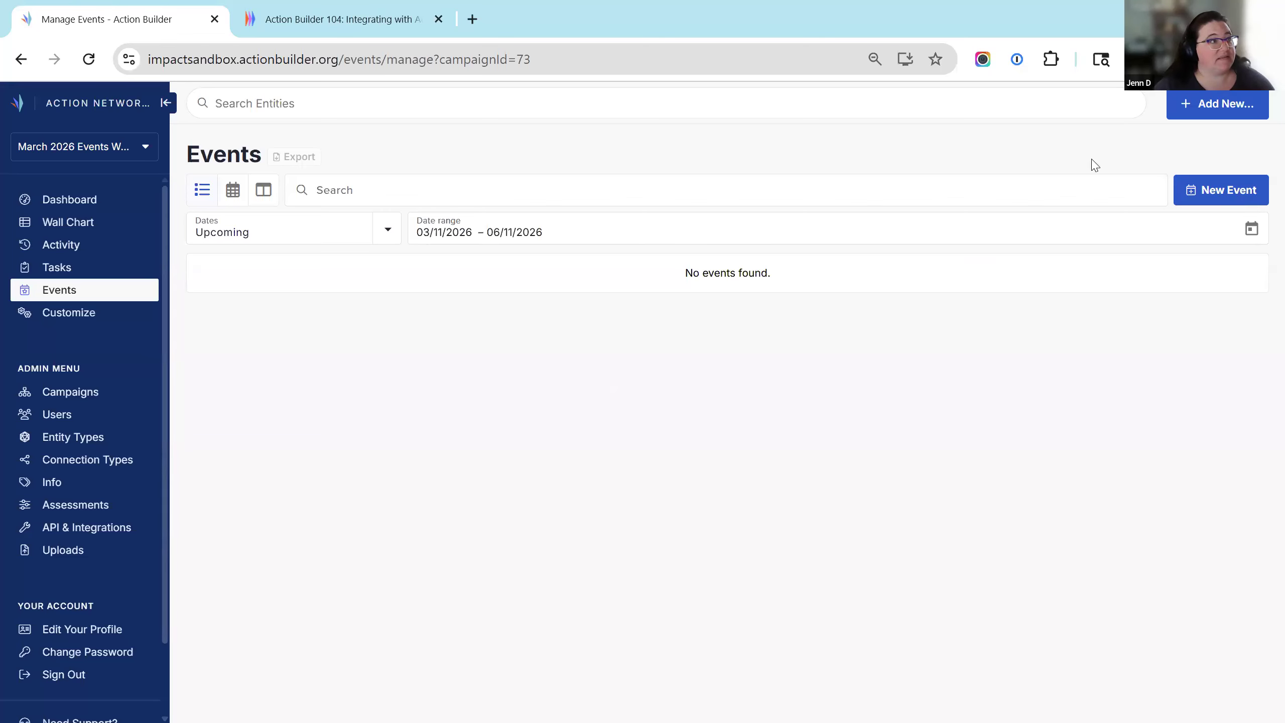
pyautogui.click(811, 136)
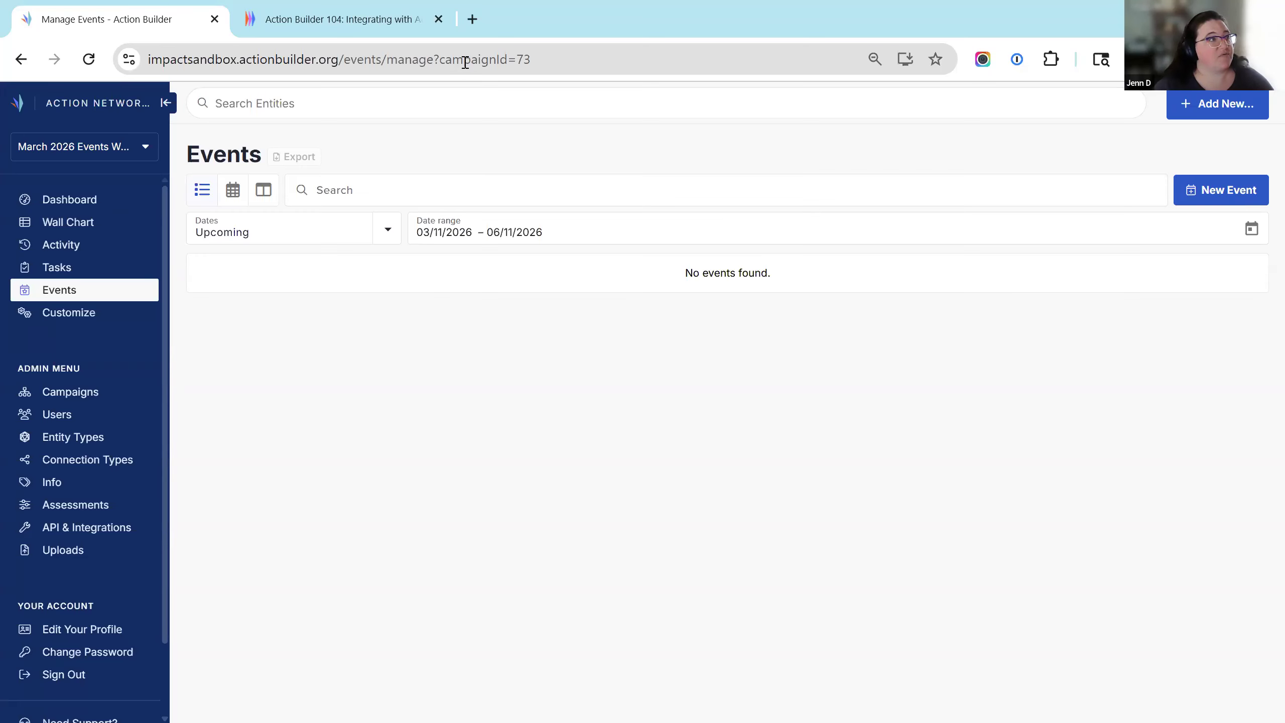
pyautogui.click(542, 62)
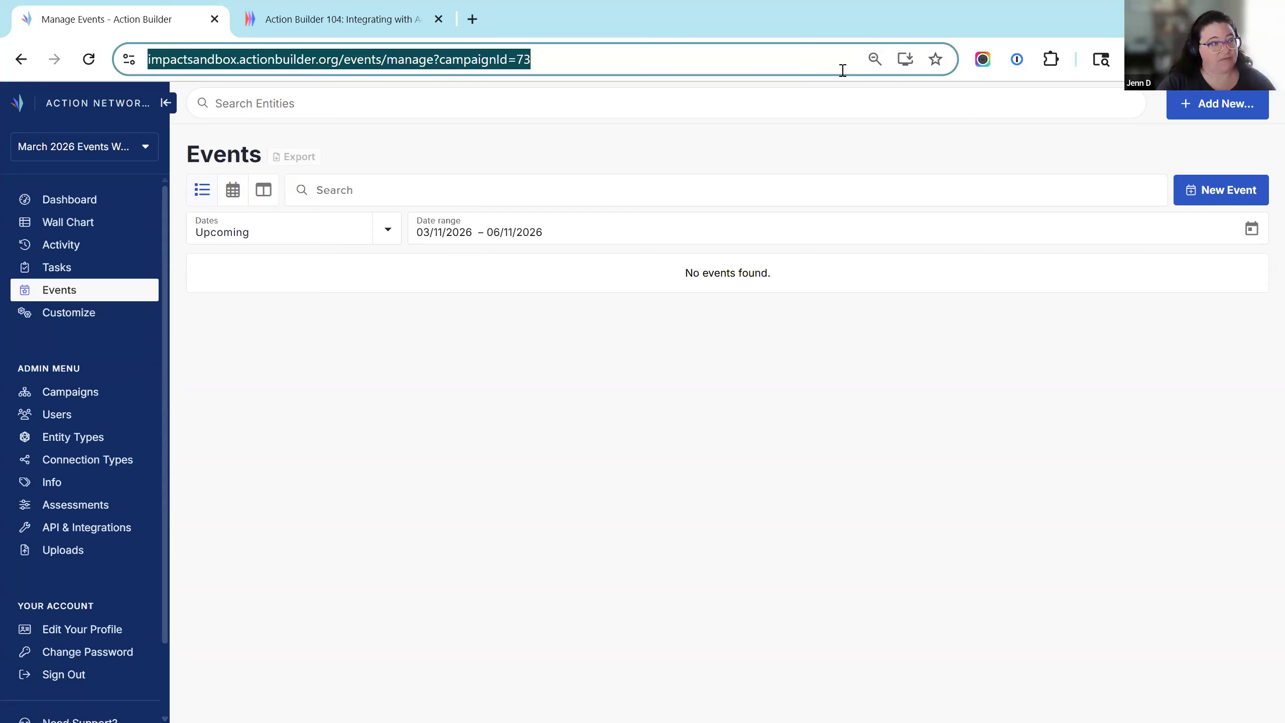
pyautogui.press('Return')
pyautogui.click(334, 22)
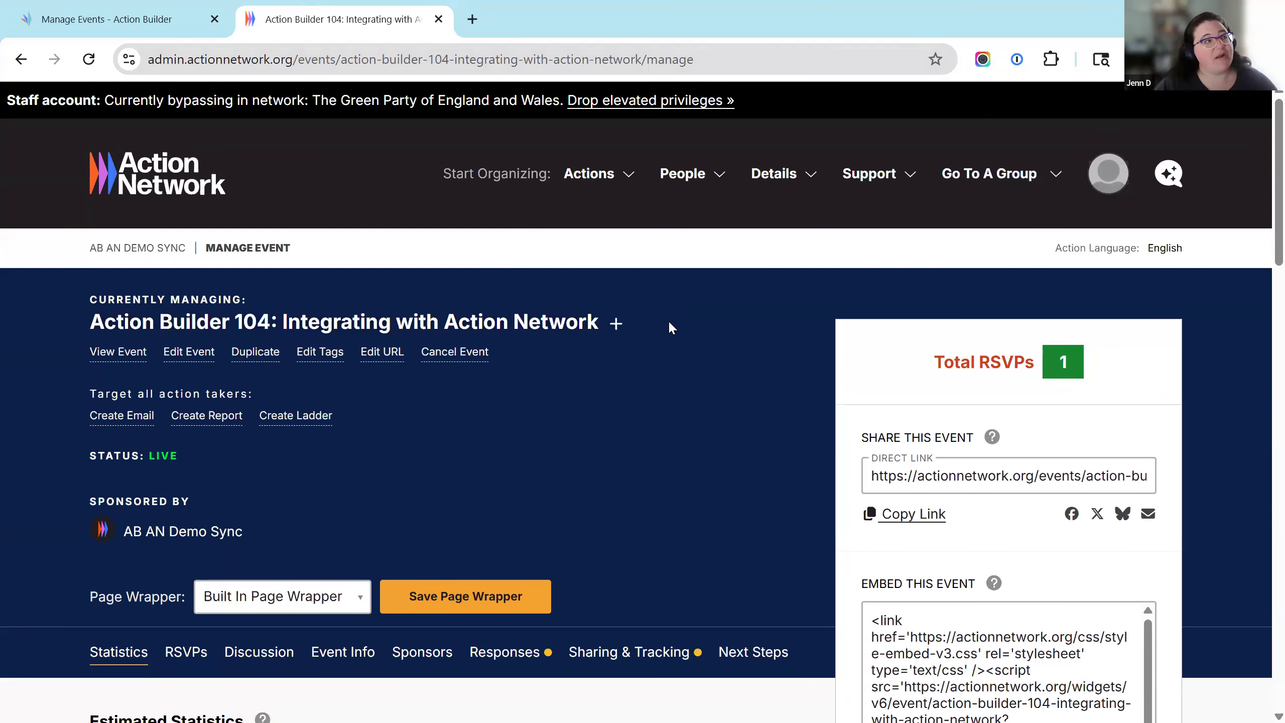
pyautogui.click(114, 19)
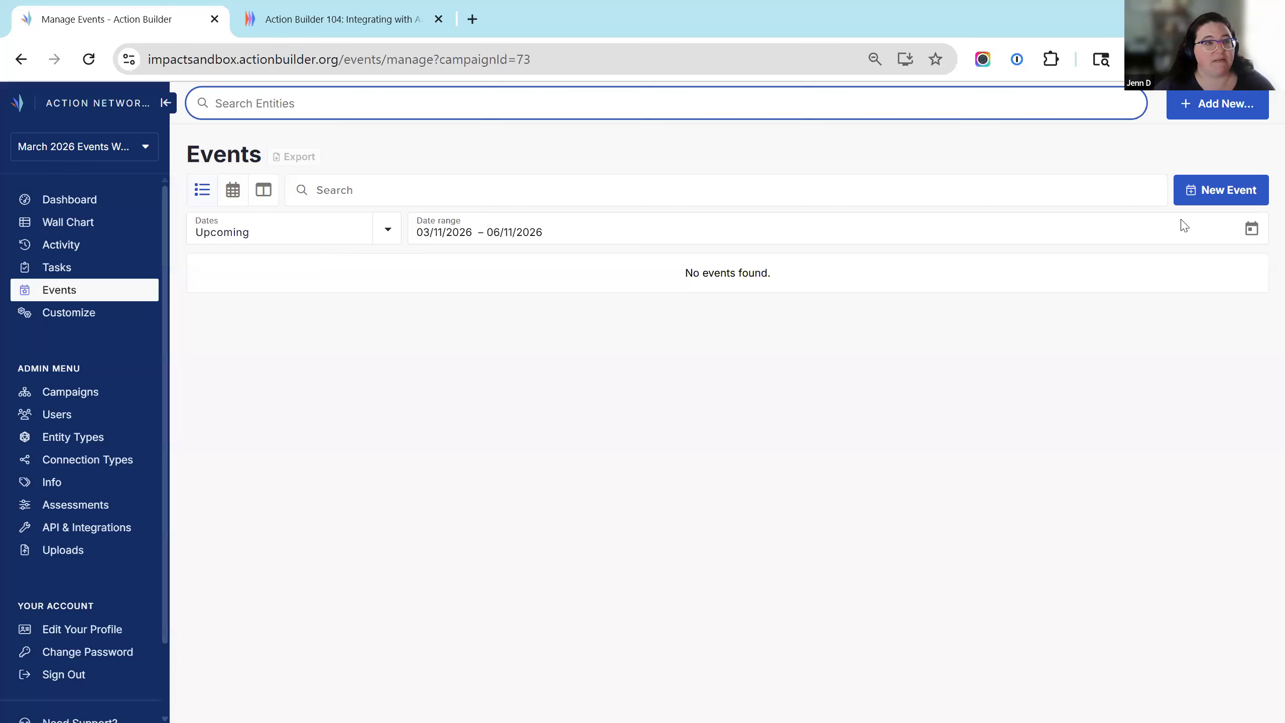
pyautogui.click(1223, 194)
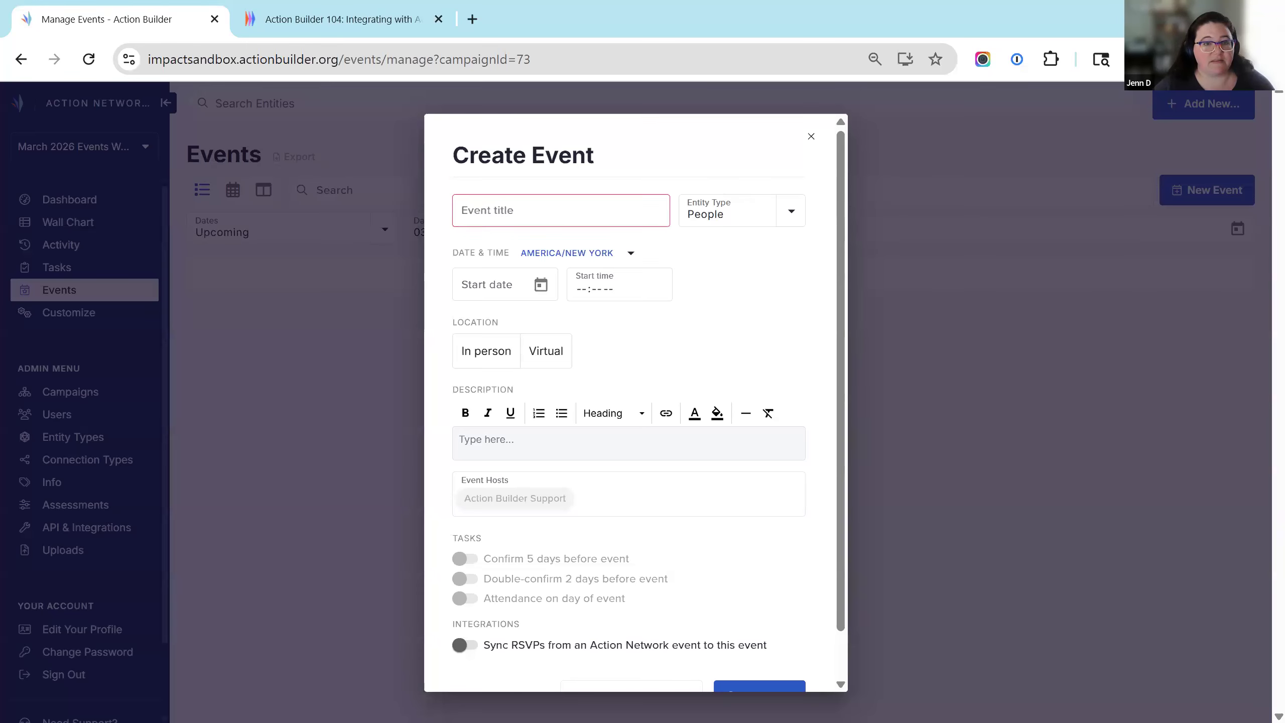
# Paste the event title, set the start to 03/26/2026 at 3:00pm, and mark it virtual.
pyautogui.click(482, 210)
pyautogui.write('Action Builder 104: Integrating with Action Network')
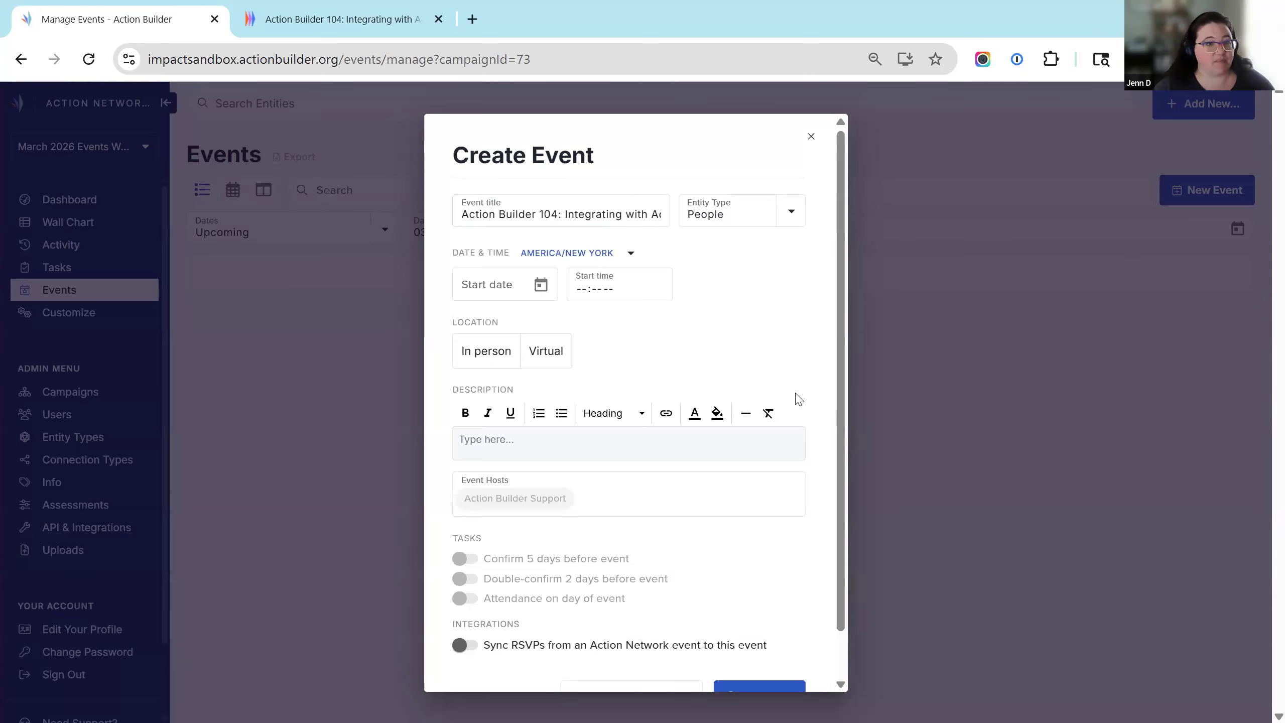
pyautogui.click(537, 286)
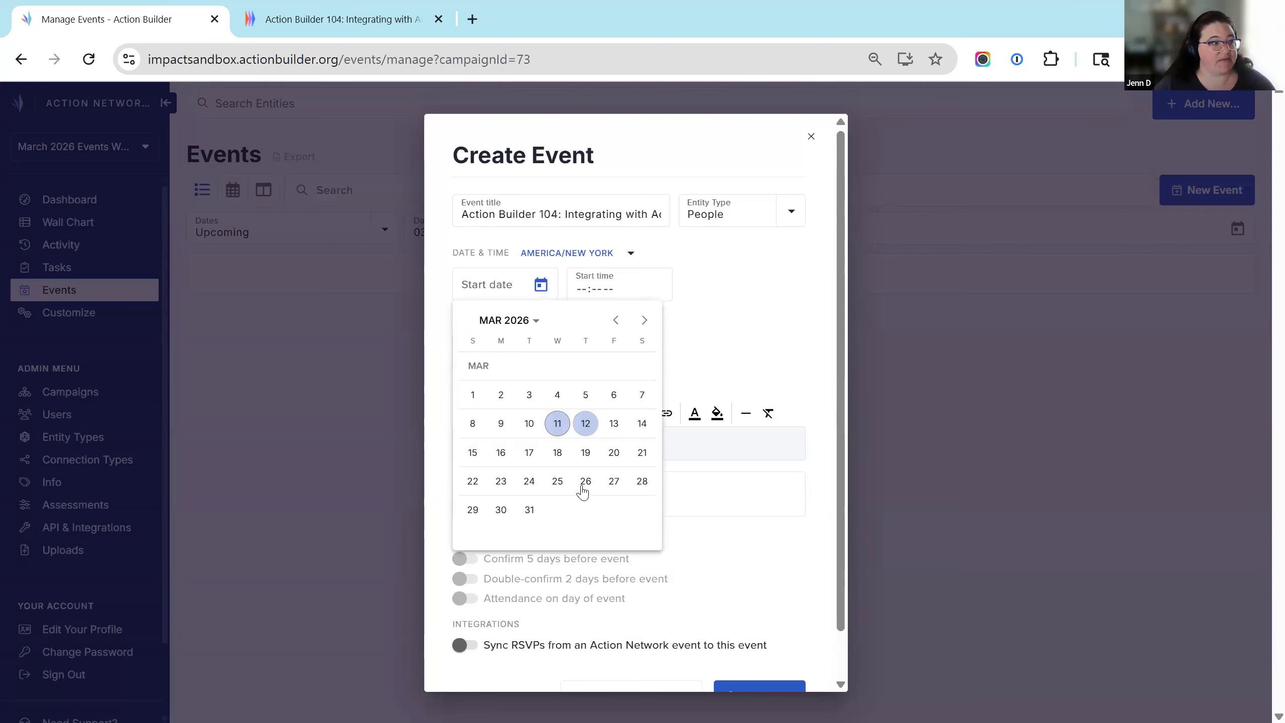
pyautogui.click(586, 291)
pyautogui.scroll(-7, 614, 426)
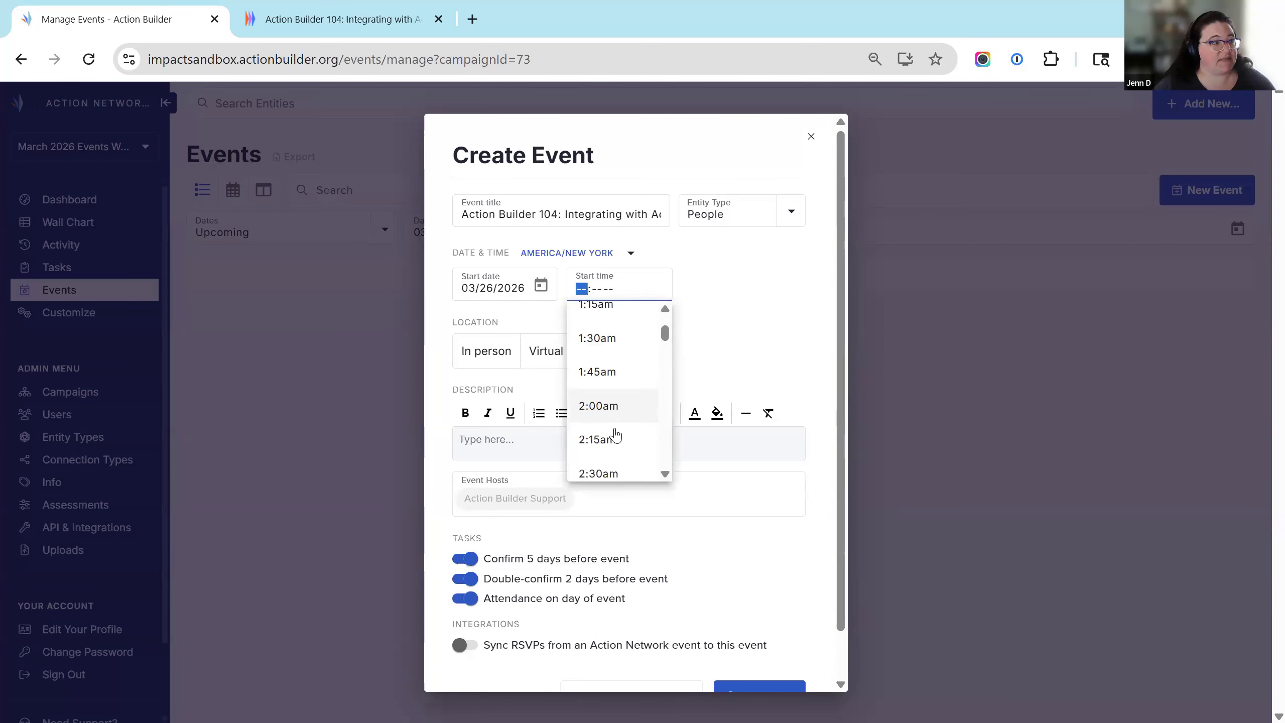
pyautogui.scroll(-20, 626, 391)
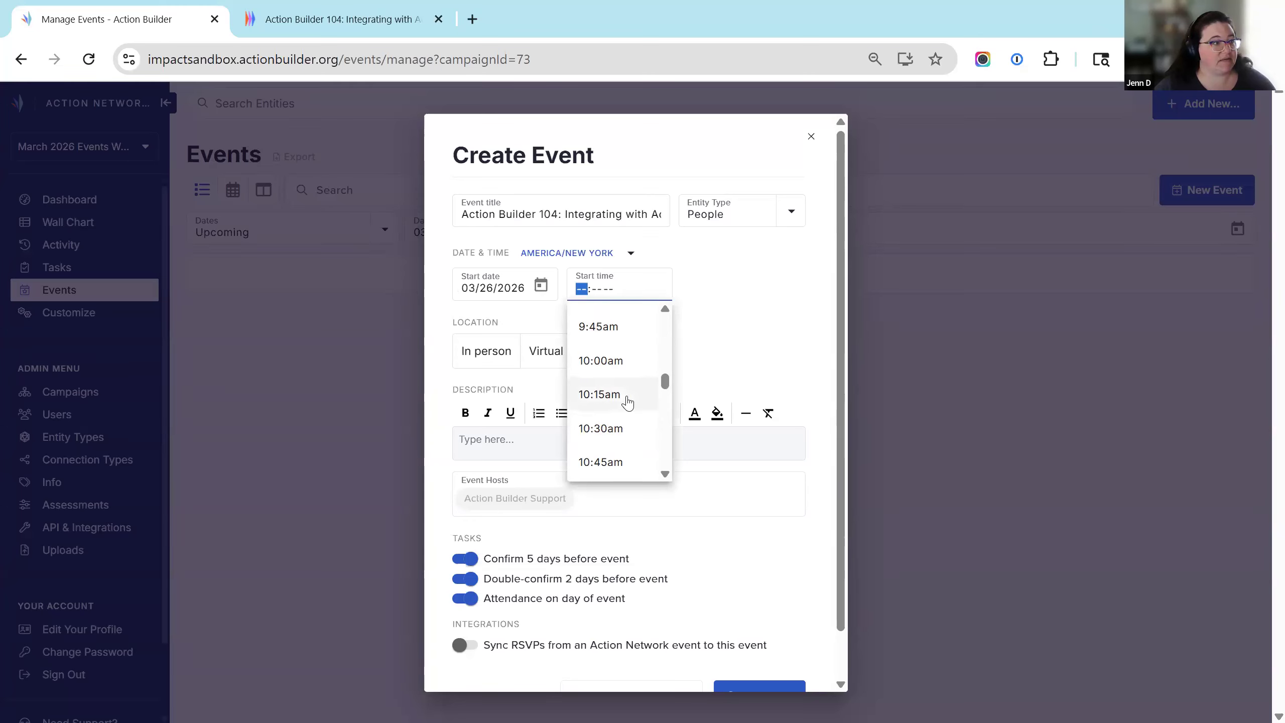
pyautogui.click(608, 379)
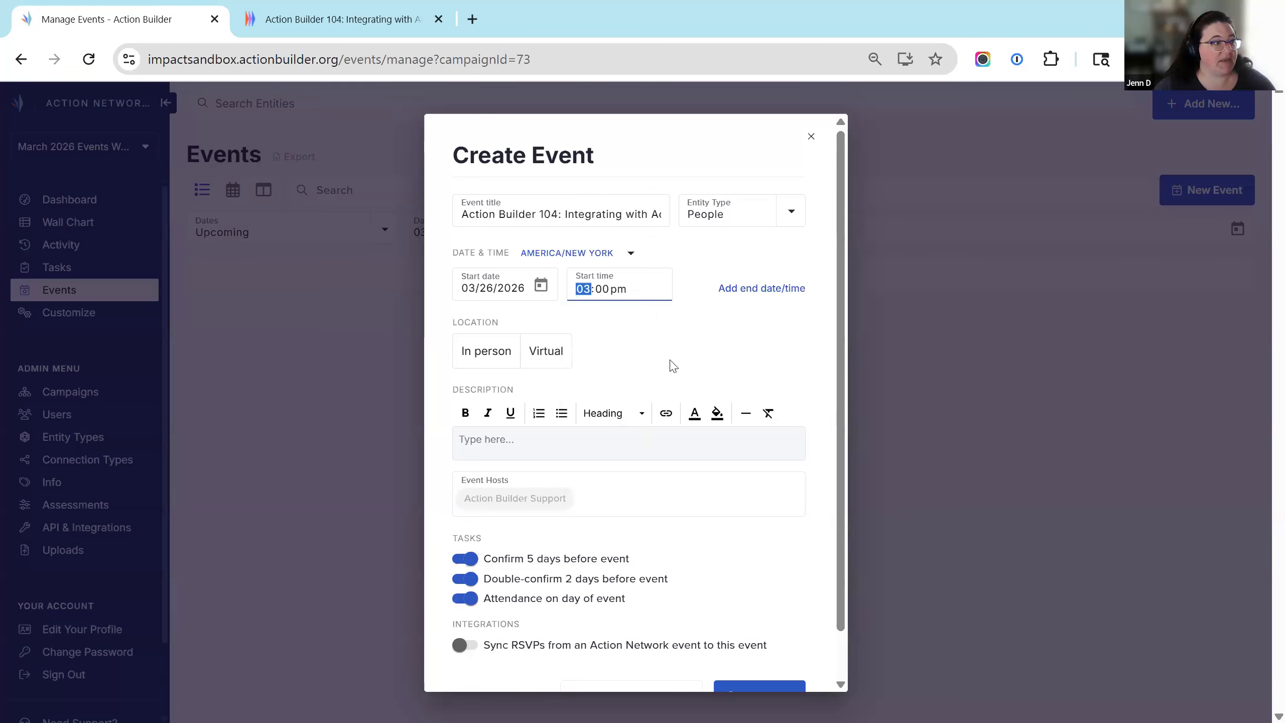
pyautogui.click(554, 356)
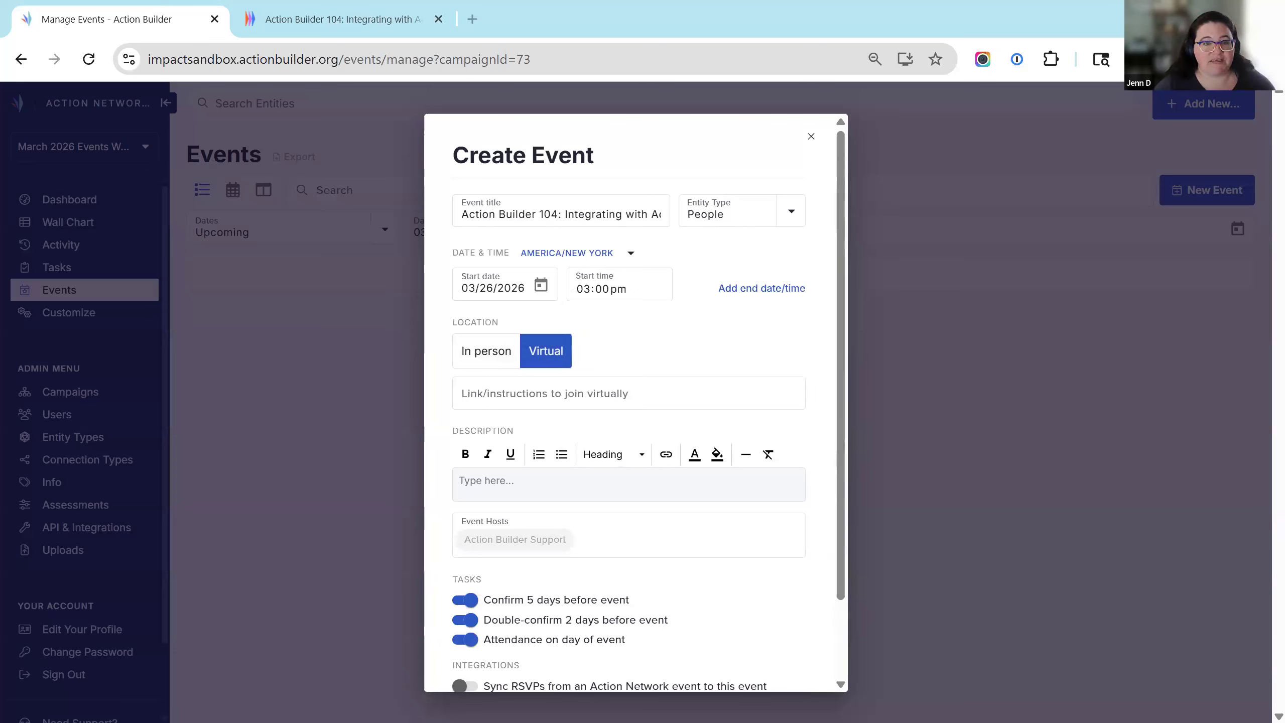
# Paste the Zoom join link and write the 'Hi, my name is ____! I'm clalling to invite you..' description.
pyautogui.click(525, 393)
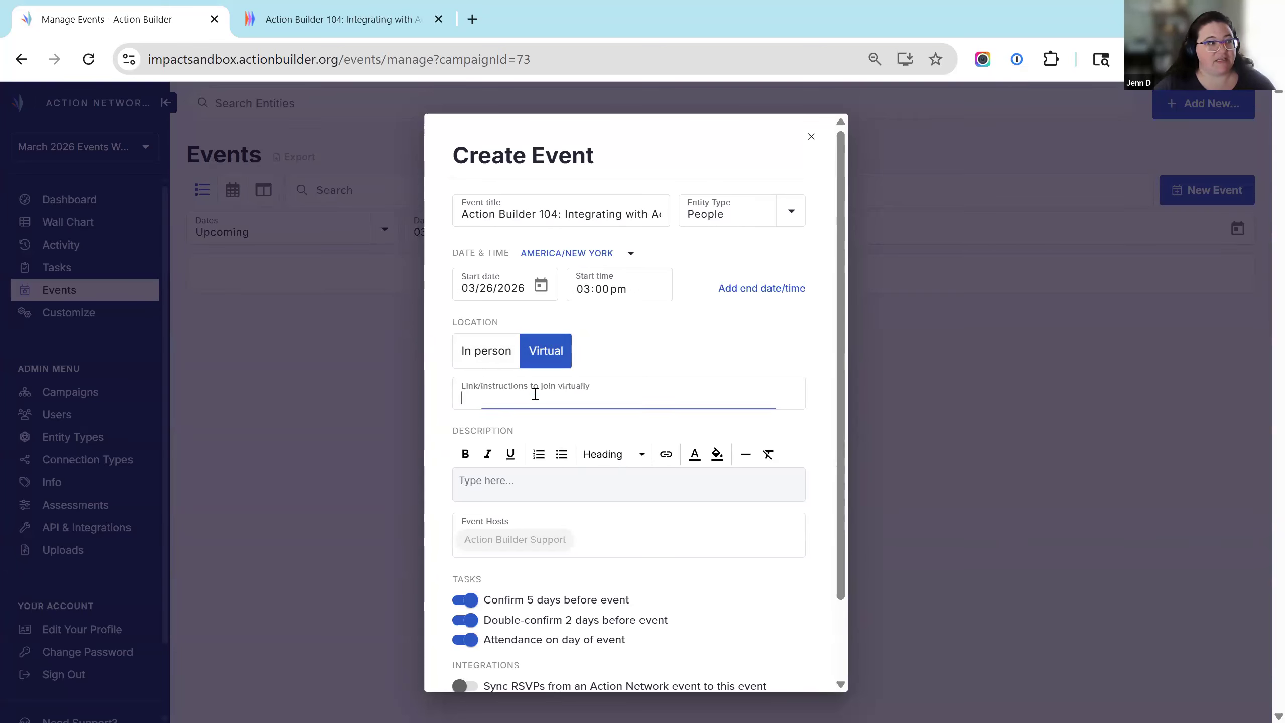
pyautogui.hotkey('ctrl', 'v')
pyautogui.click(686, 492)
pyautogui.write('Hi, ')
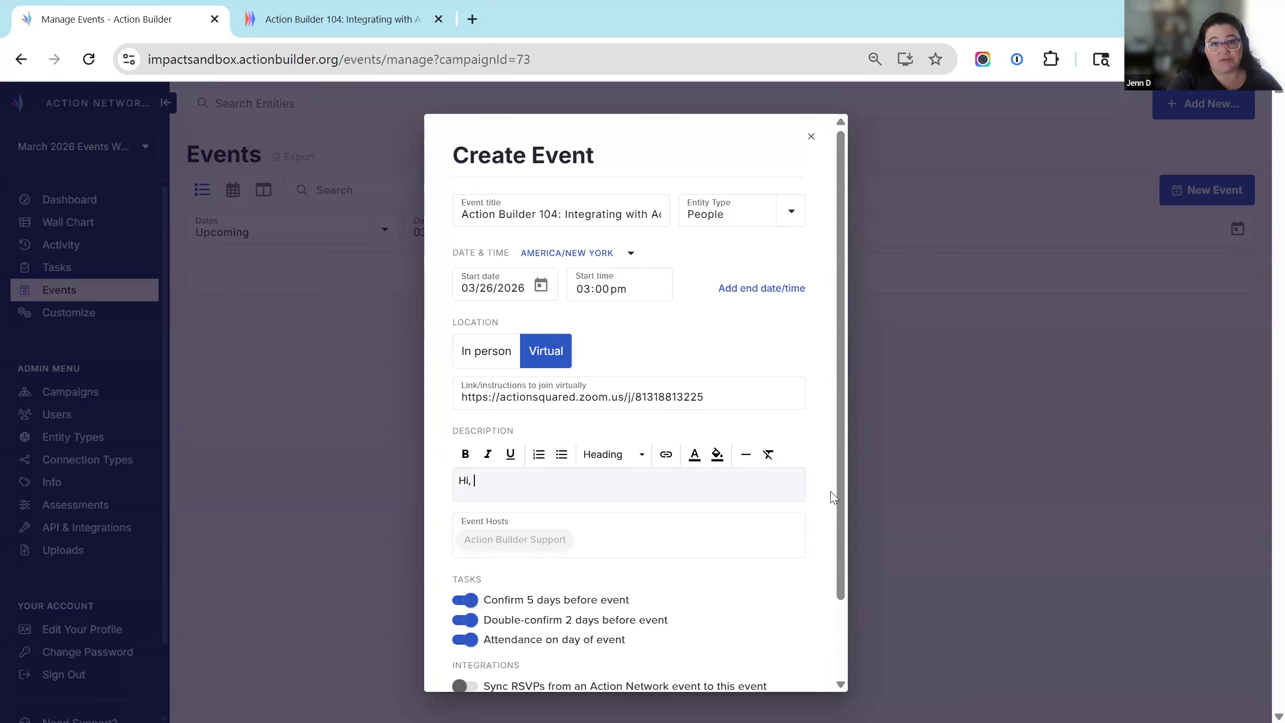
pyautogui.write('m')
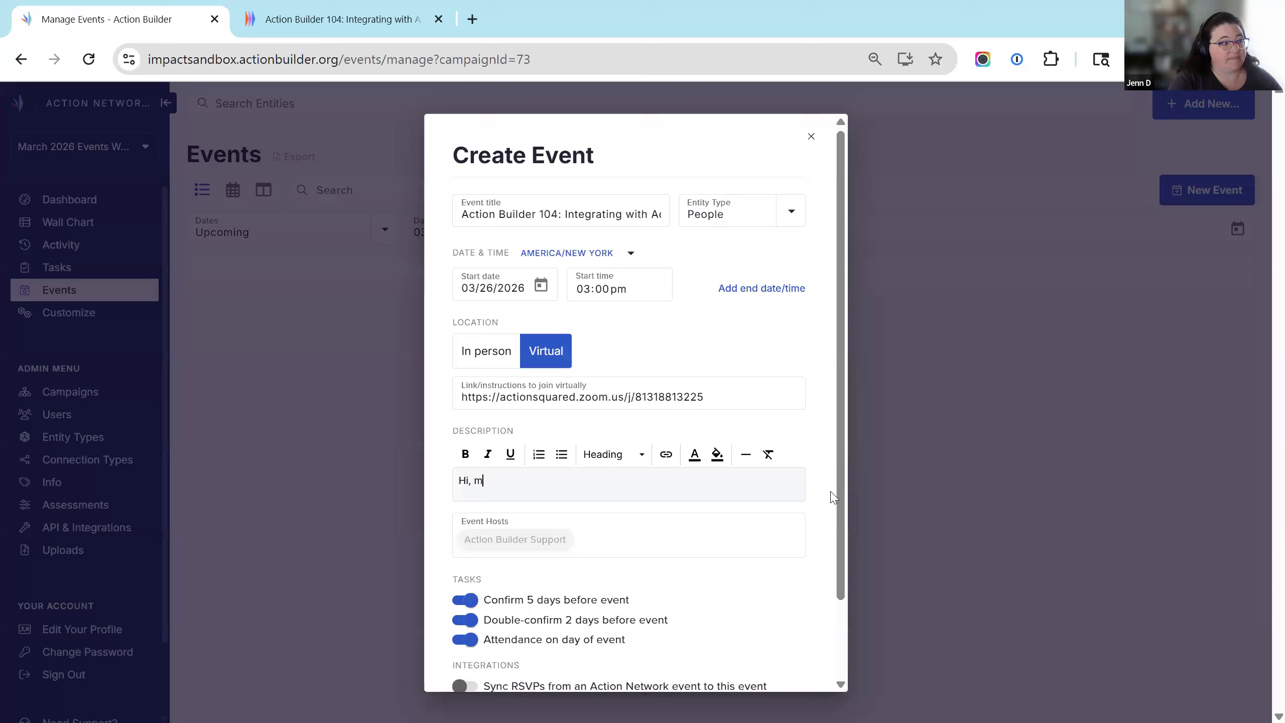
pyautogui.write('y name is ____')
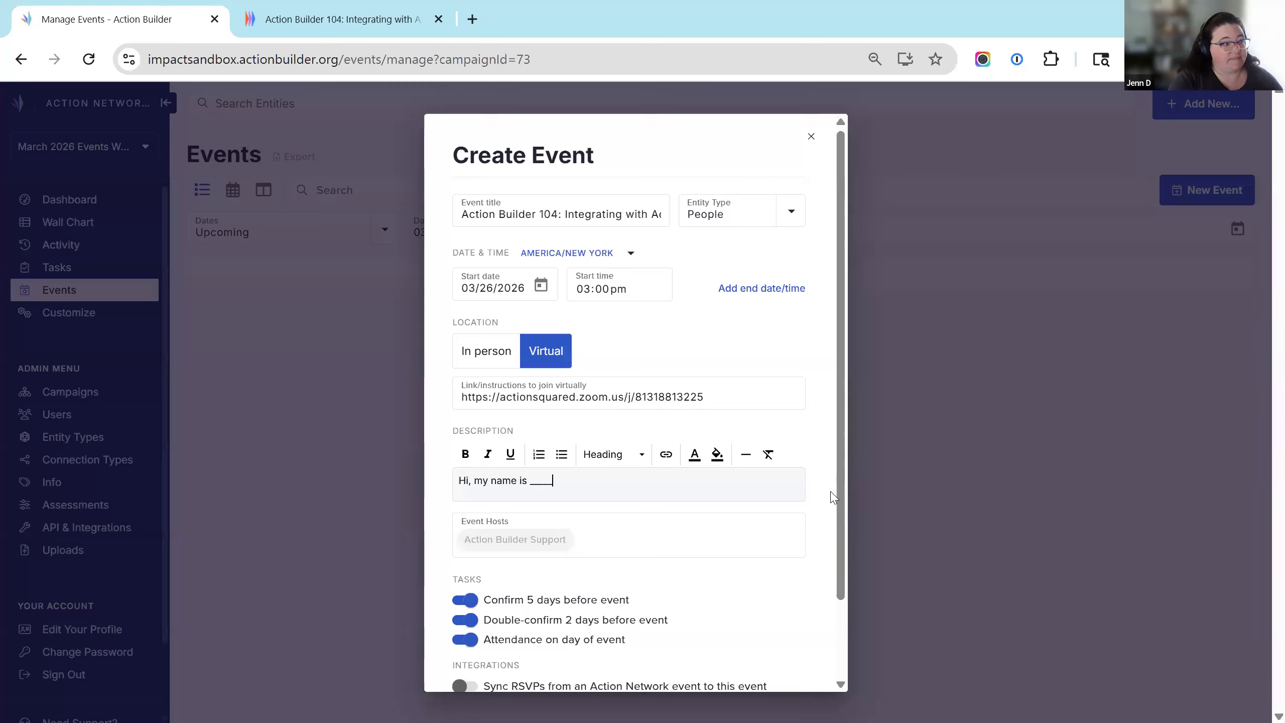
pyautogui.write("! I'm clal")
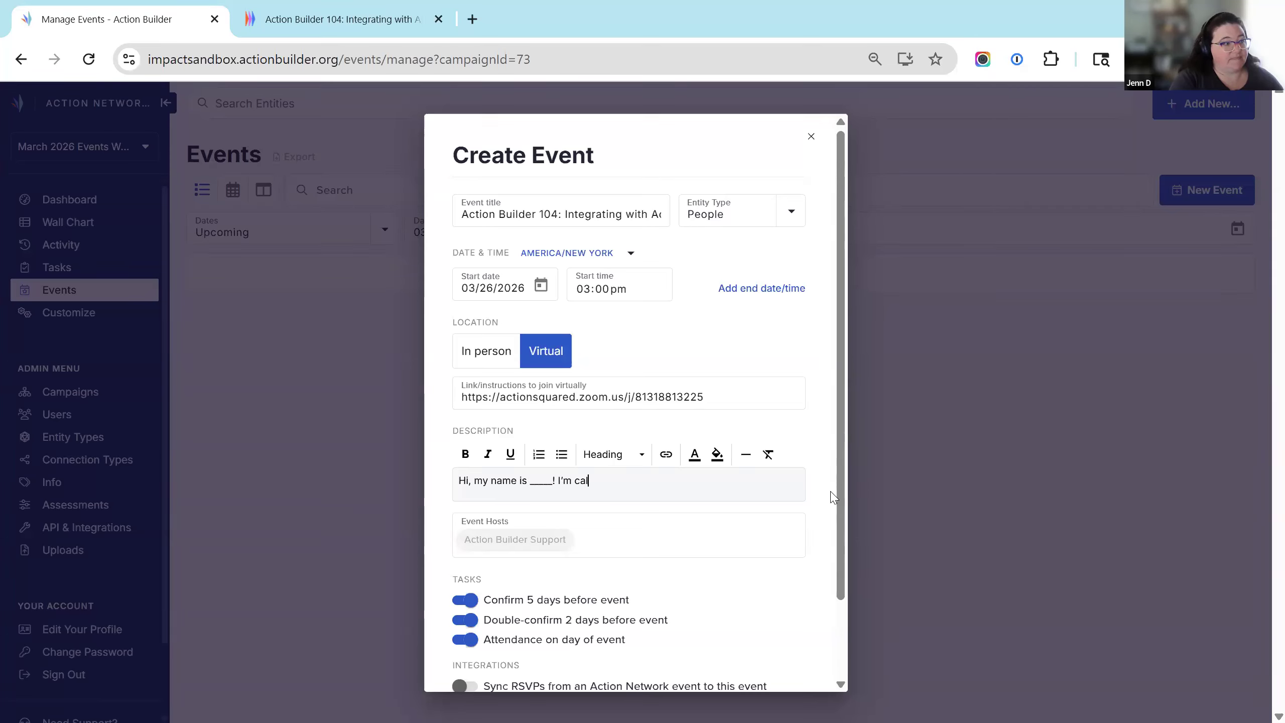
pyautogui.write('ling to invite you.')
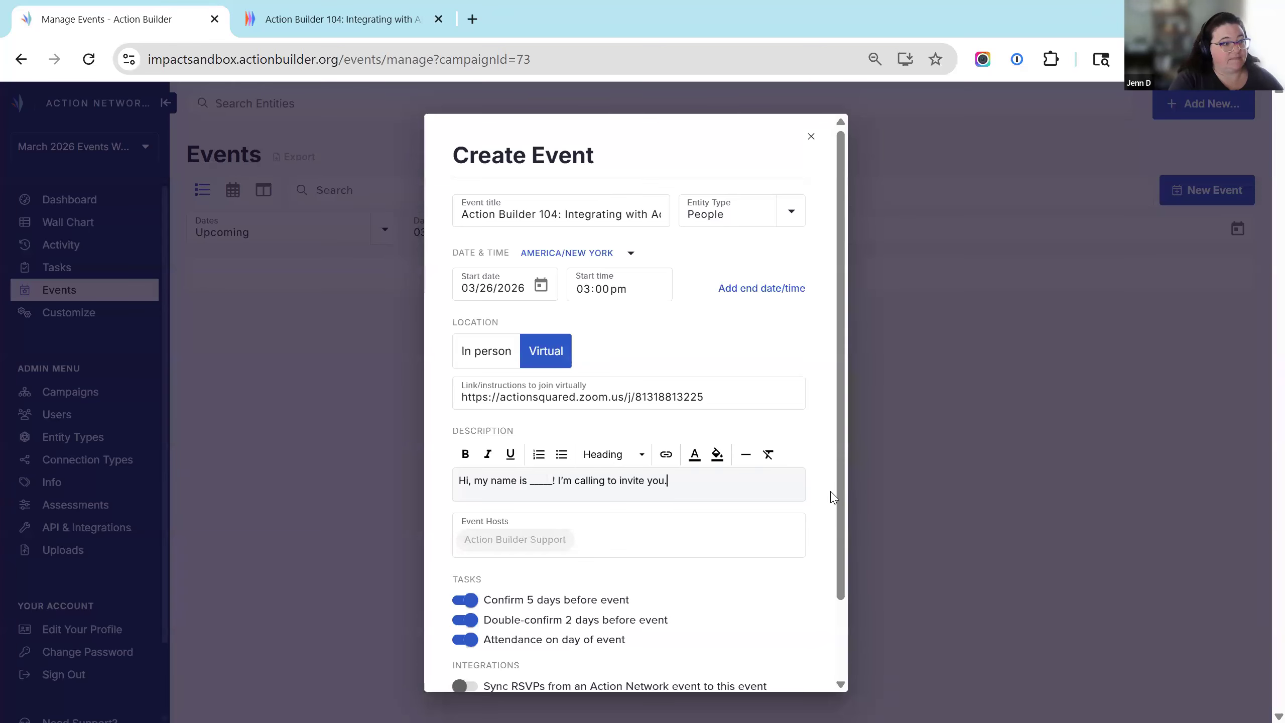
pyautogui.write('..')
pyautogui.scroll(-2, 754, 583)
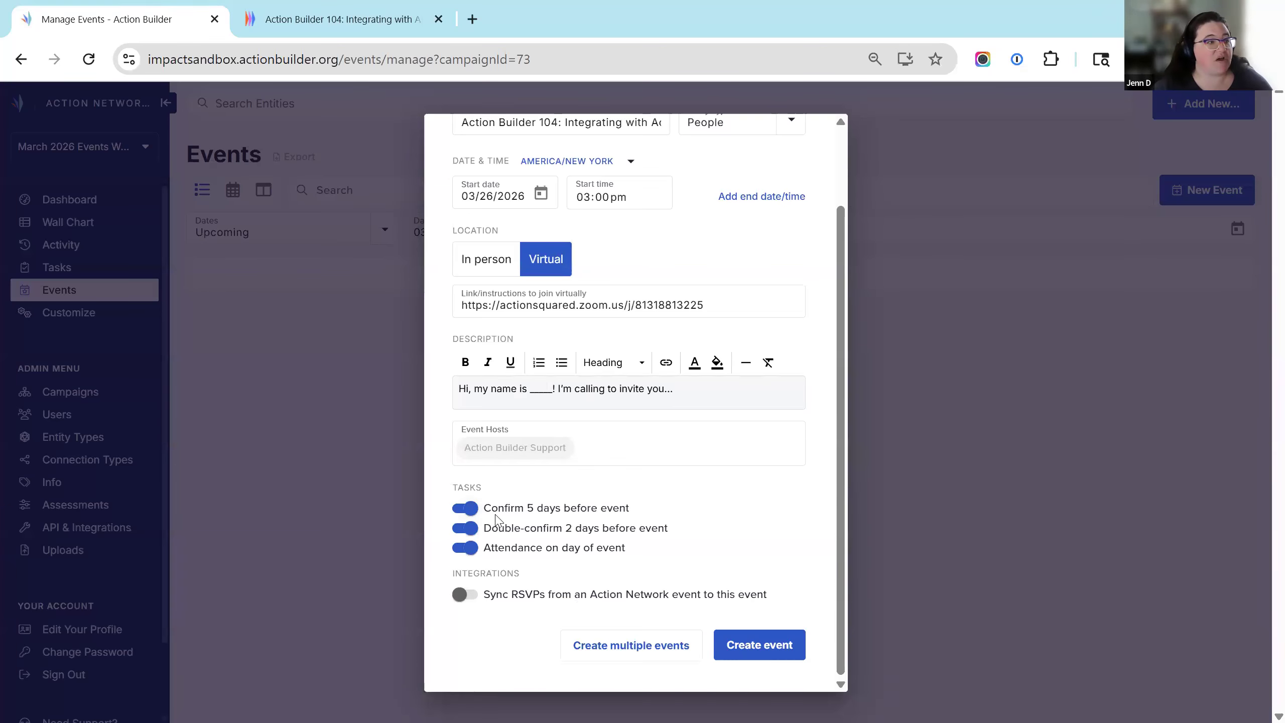
# Disable the Confirm and Double-confirm tasks, sync RSVPs from the Action Builder 104 event, and create it.
pyautogui.click(465, 507)
pyautogui.click(465, 528)
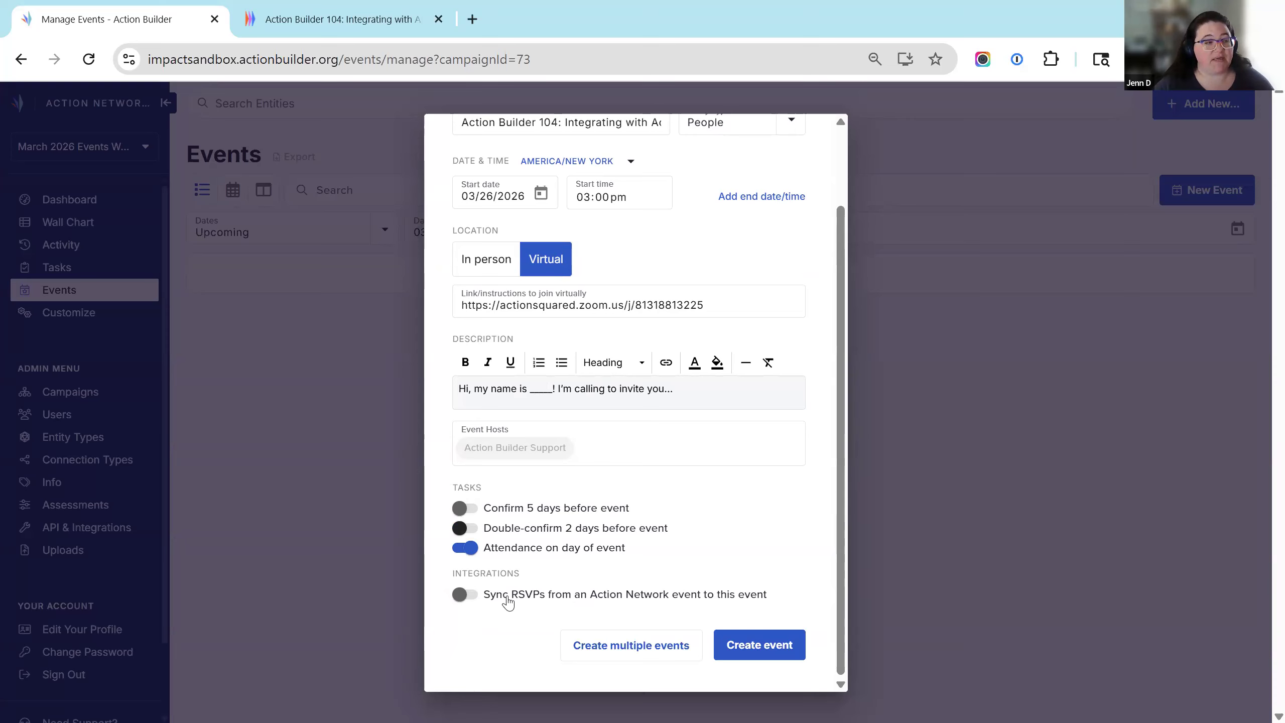
pyautogui.click(467, 594)
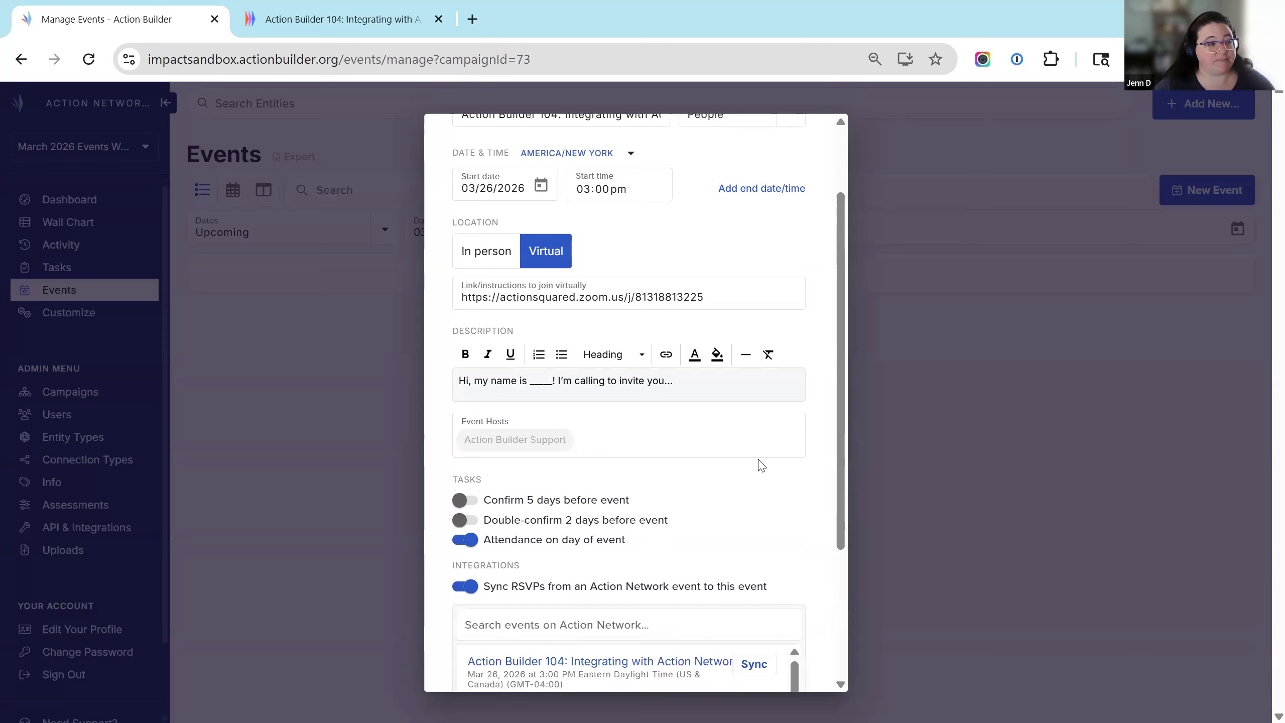
pyautogui.scroll(-4, 760, 465)
pyautogui.moveTo(792, 491); pyautogui.dragTo(794, 554)
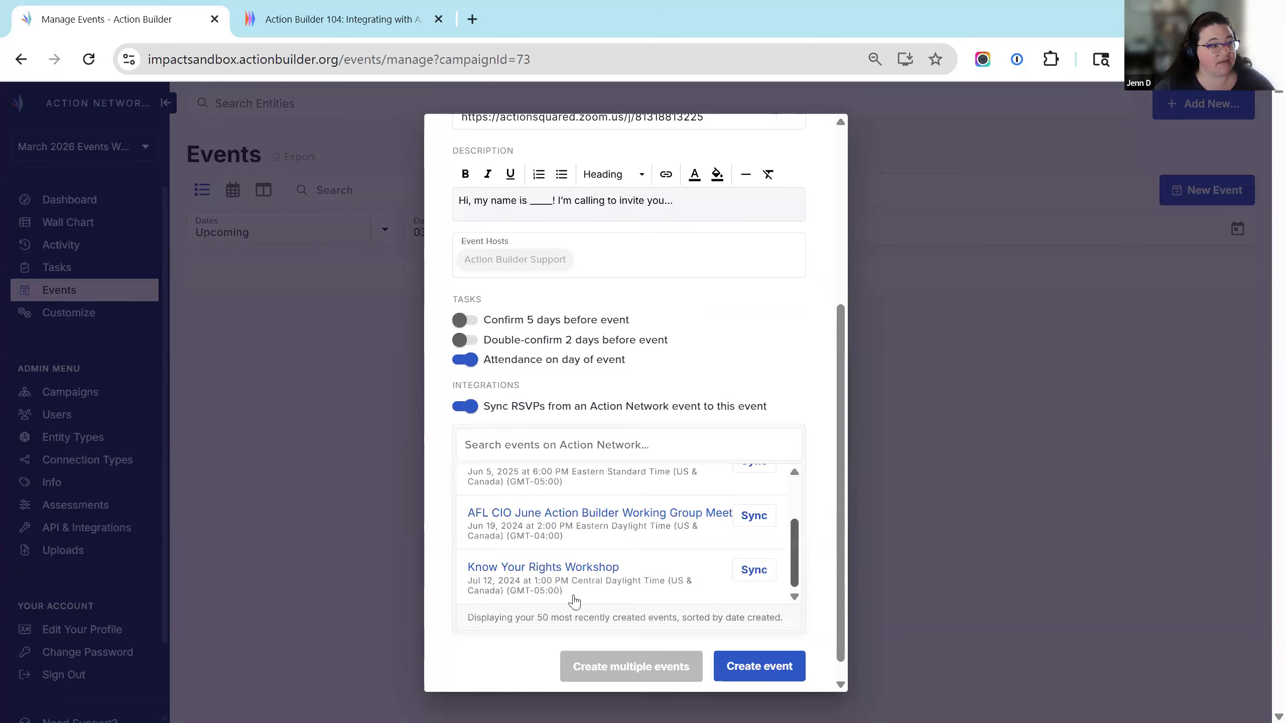
pyautogui.scroll(3, 654, 565)
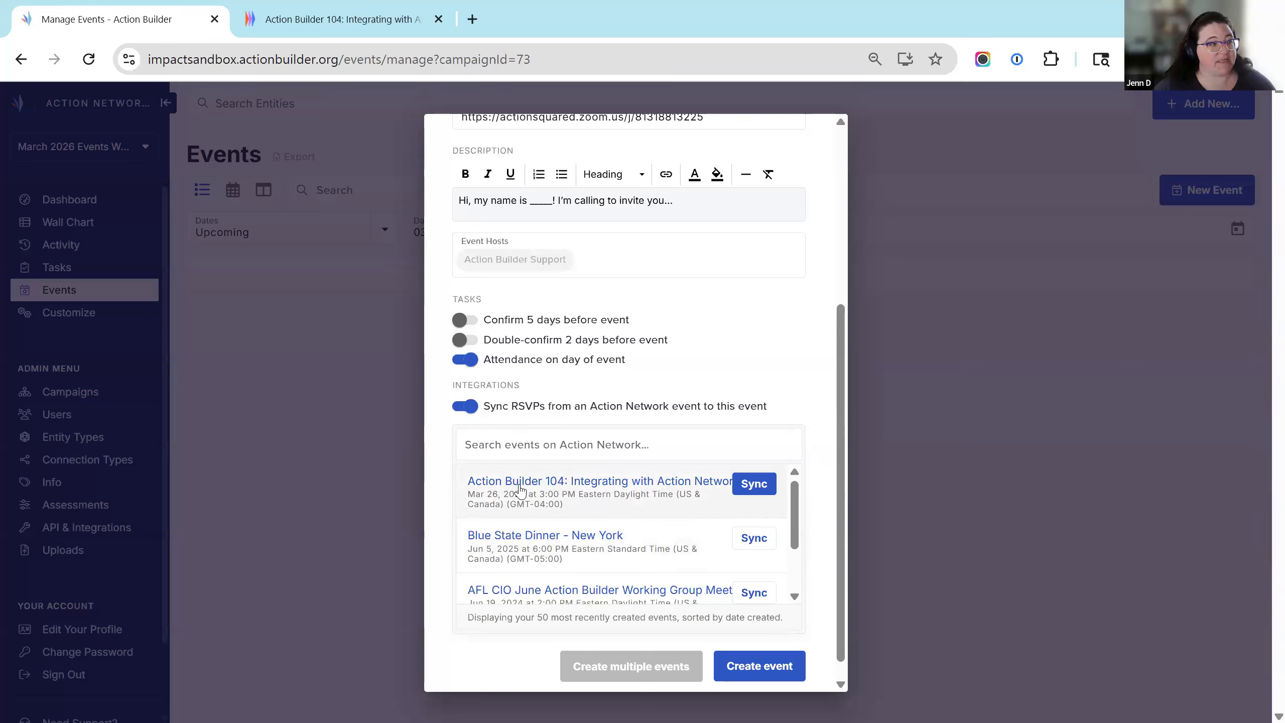
pyautogui.click(759, 485)
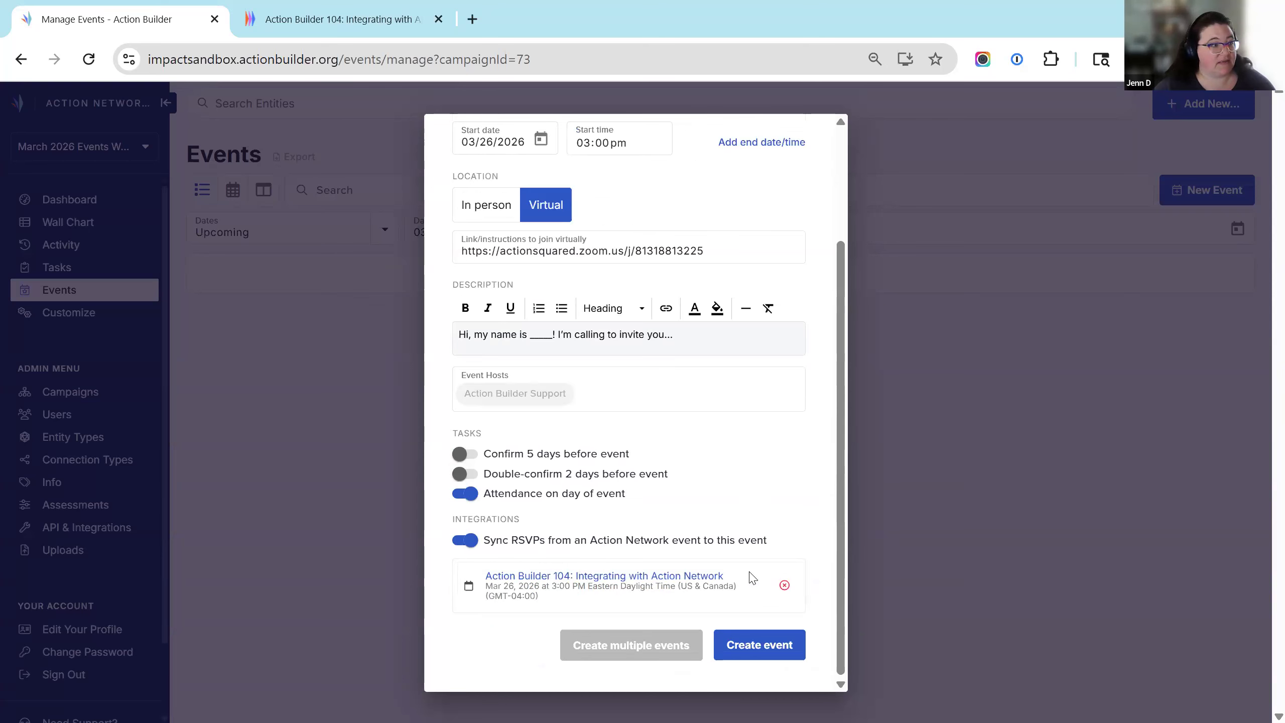
pyautogui.click(782, 639)
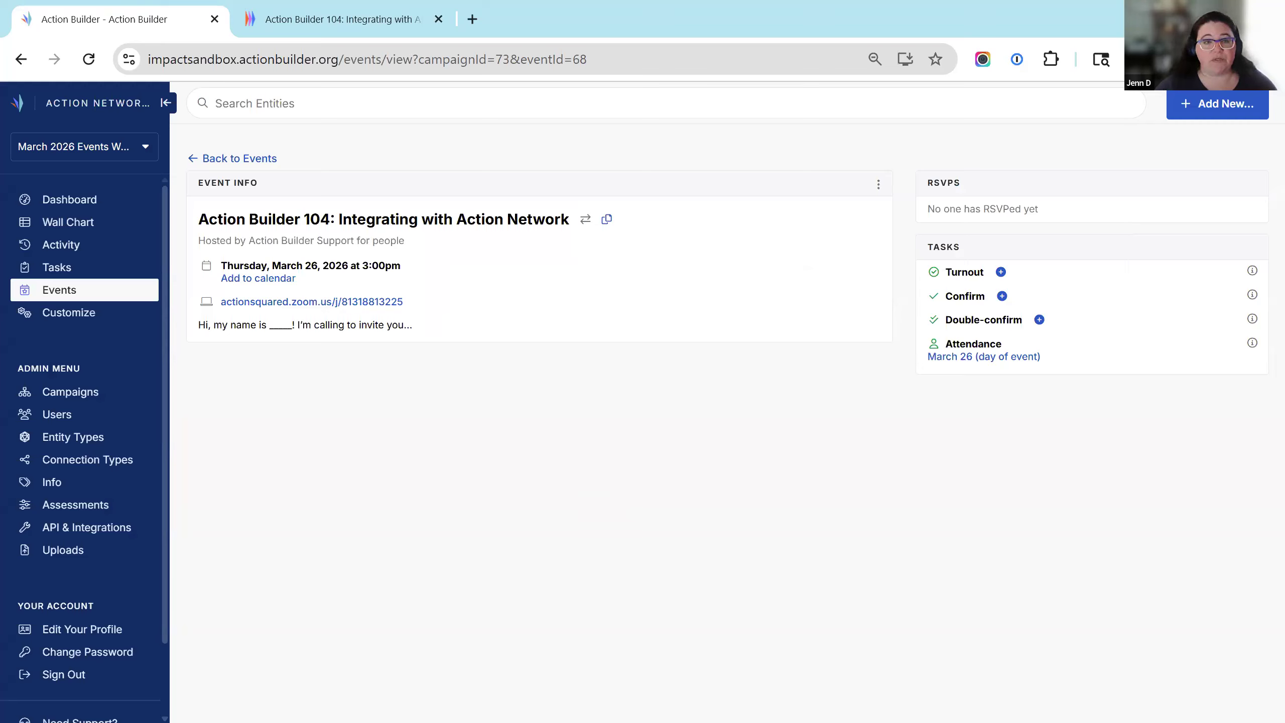
# Reload the Action Network event page to verify the new sync tag, then return to Action Builder.
pyautogui.click(310, 22)
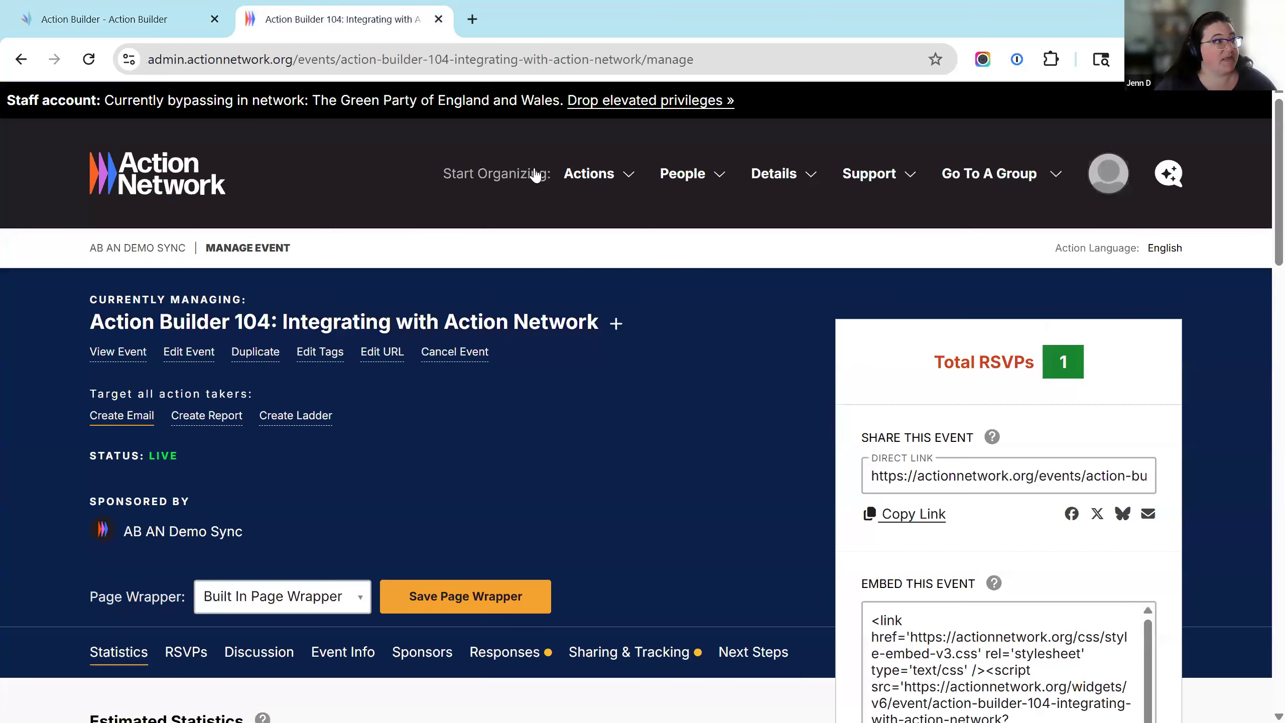
pyautogui.click(485, 55)
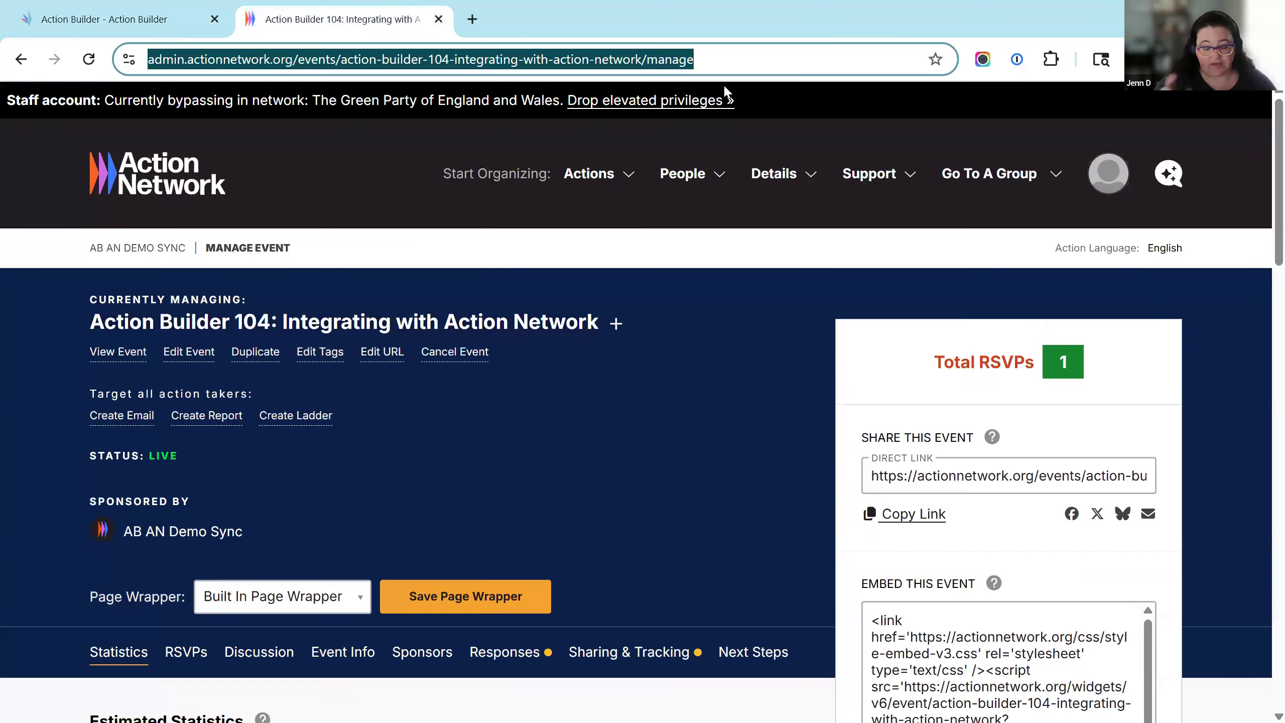
pyautogui.press('Return')
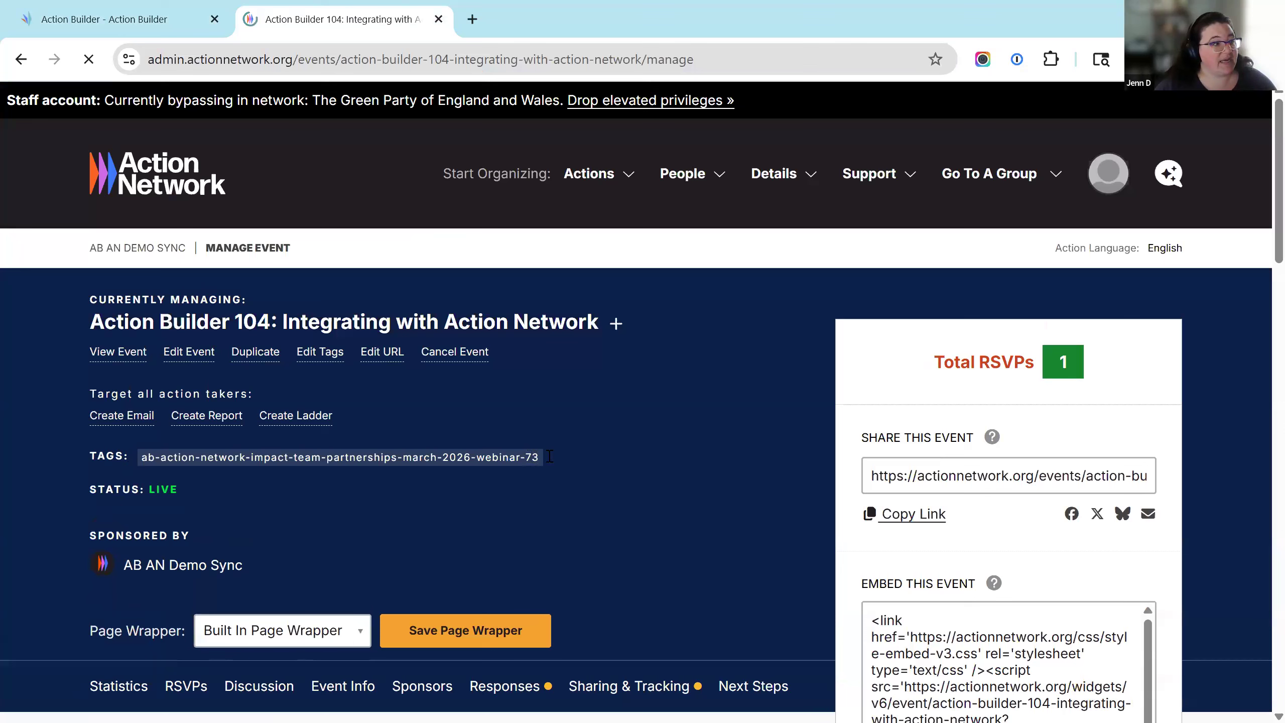
pyautogui.moveTo(543, 461); pyautogui.dragTo(130, 454)
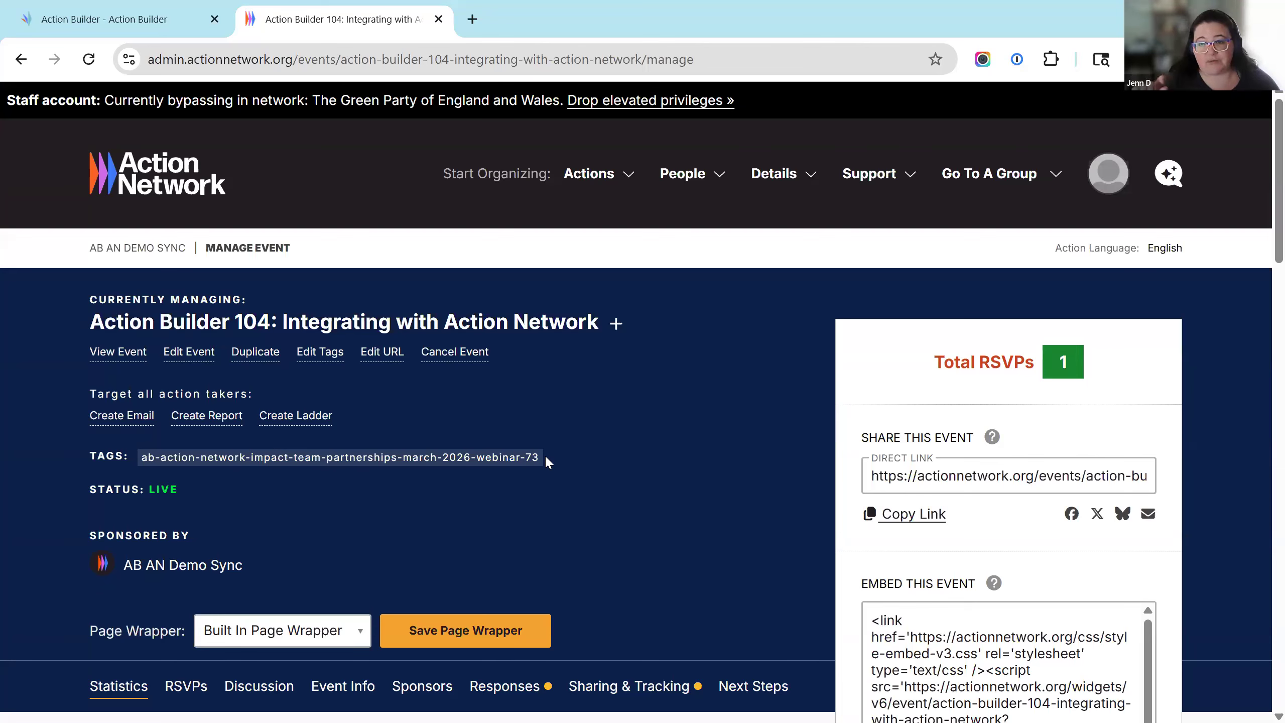
pyautogui.click(145, 23)
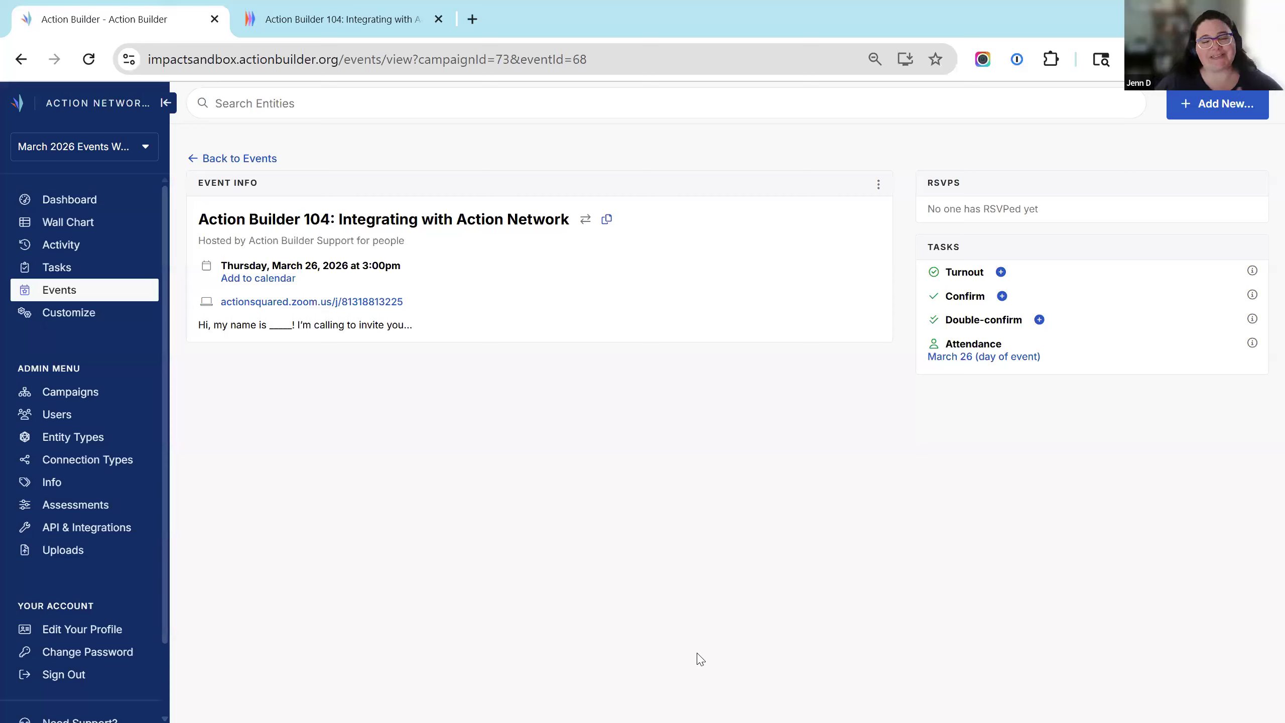
# Switch to the AB <> AN Event Sync campaign and bring up the webinar's Action Network page with 93 RSVPs.
pyautogui.click(84, 153)
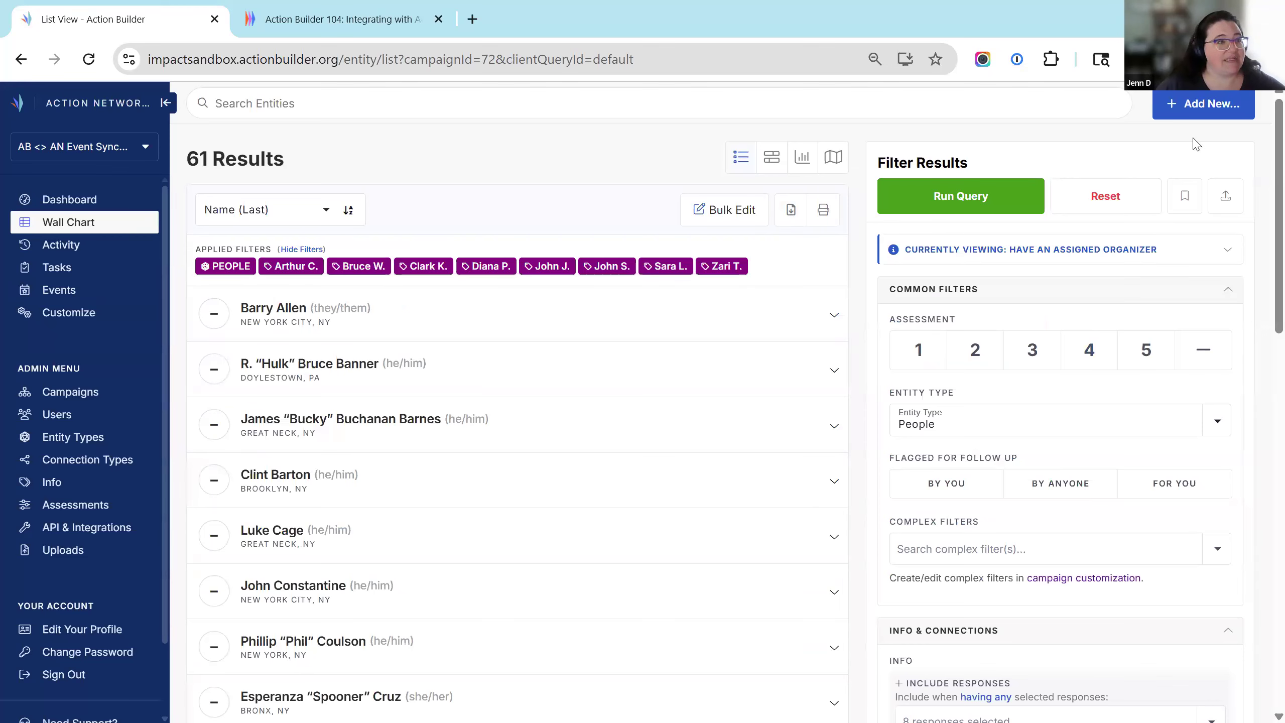
pyautogui.scroll(-1, 1264, 284)
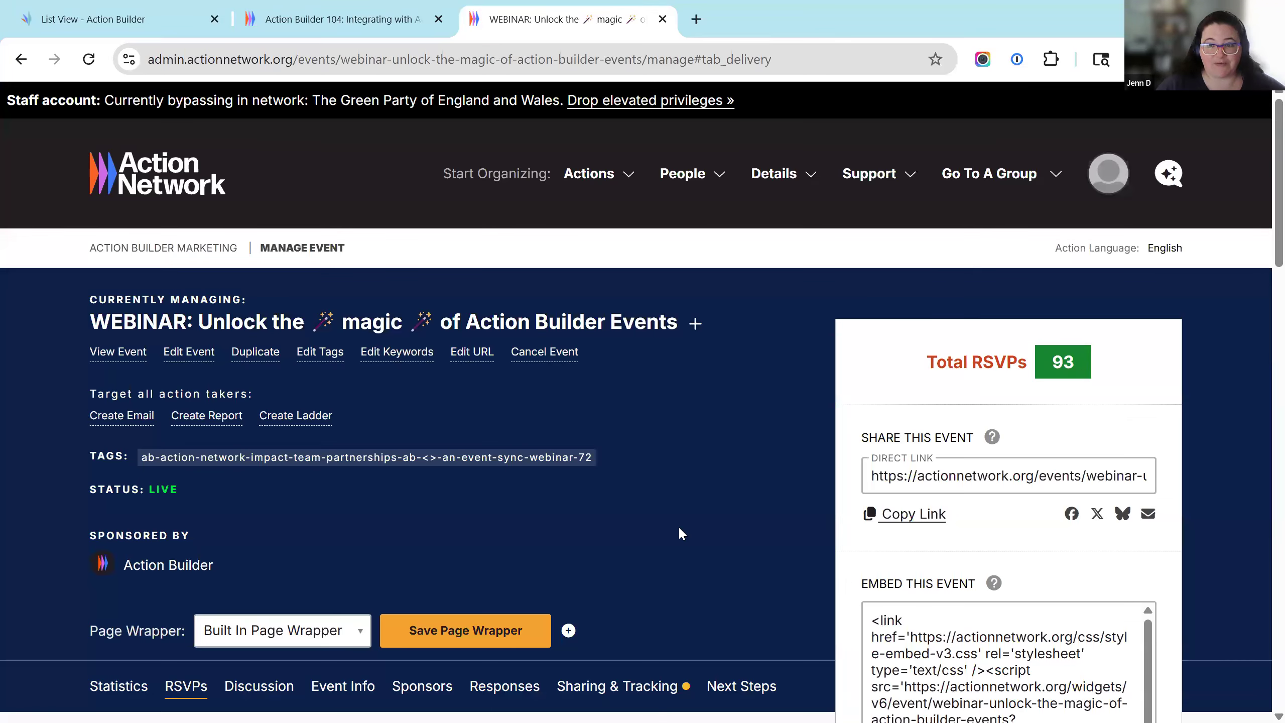
# Open the WEBINAR event in Action Builder and compare its 97 RSVPs with Action Network's total.
pyautogui.click(124, 13)
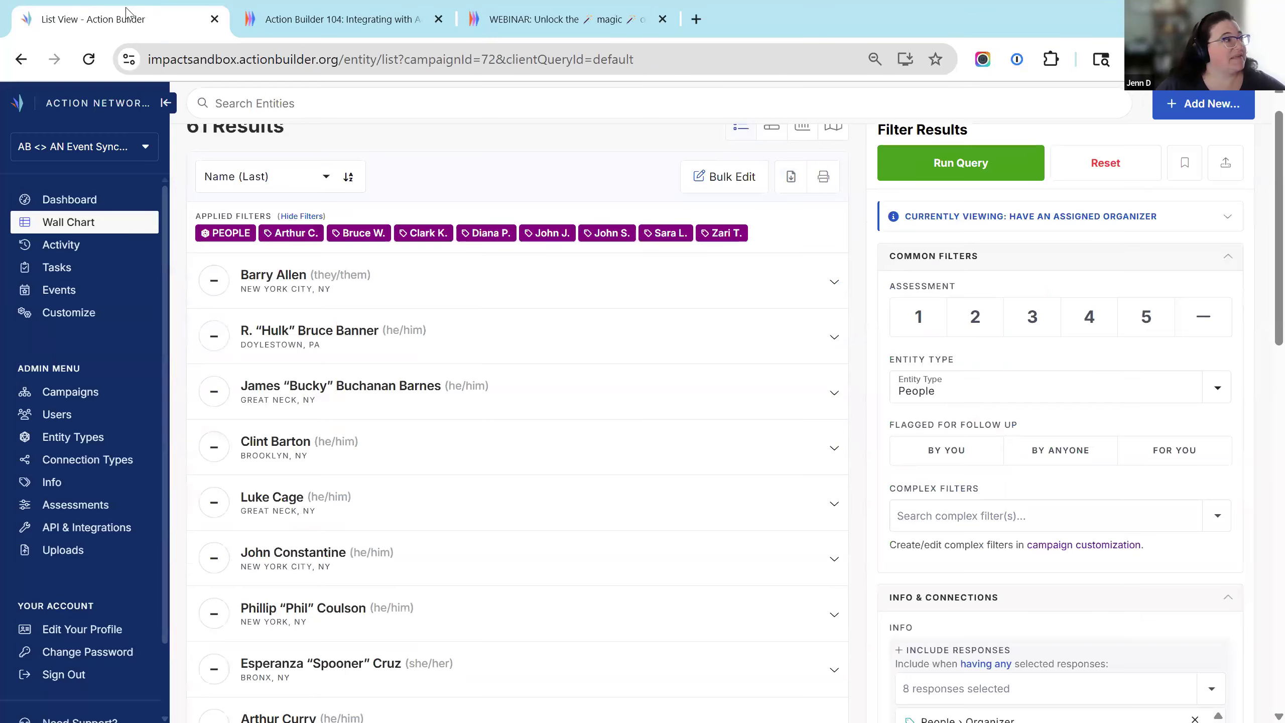
pyautogui.click(57, 293)
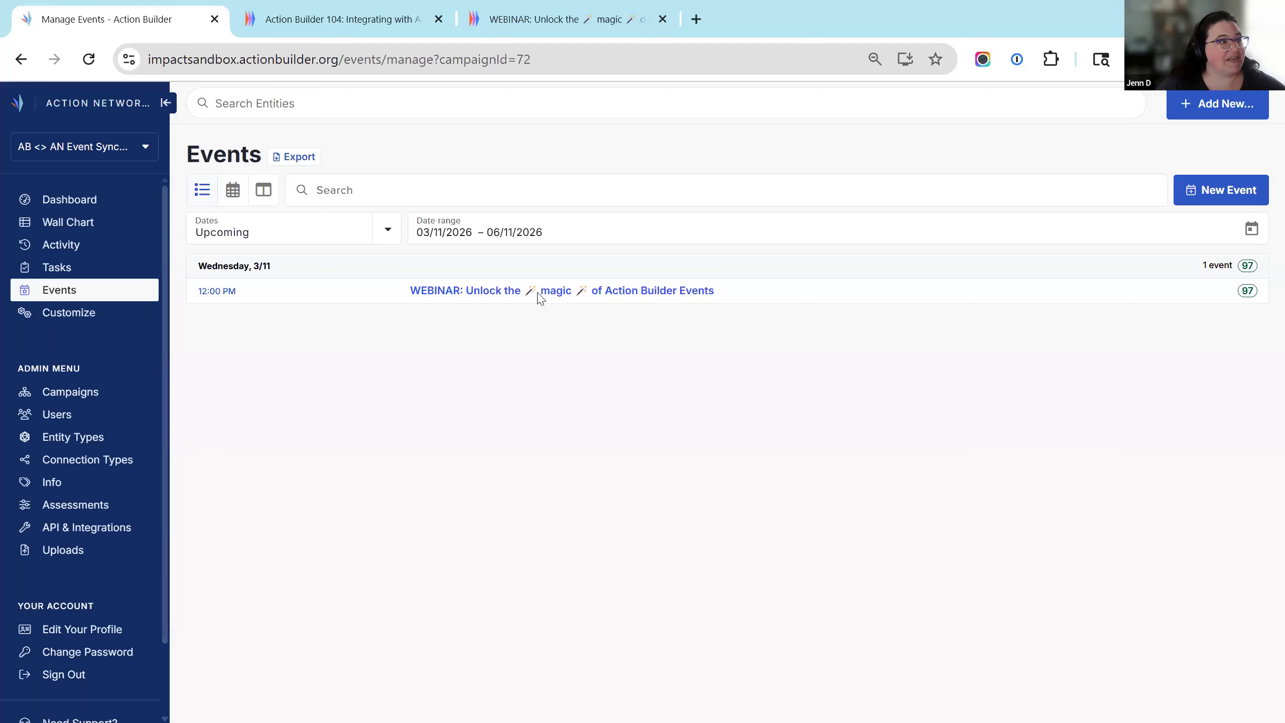
pyautogui.click(538, 292)
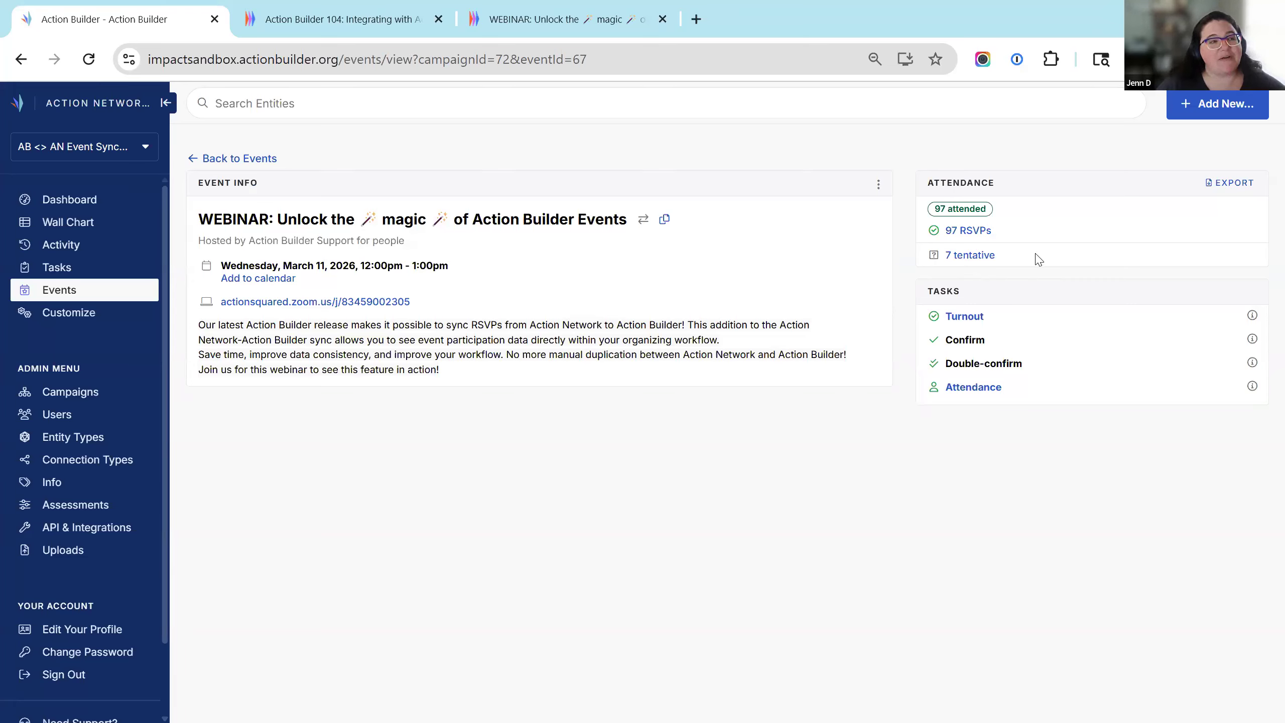
pyautogui.click(524, 22)
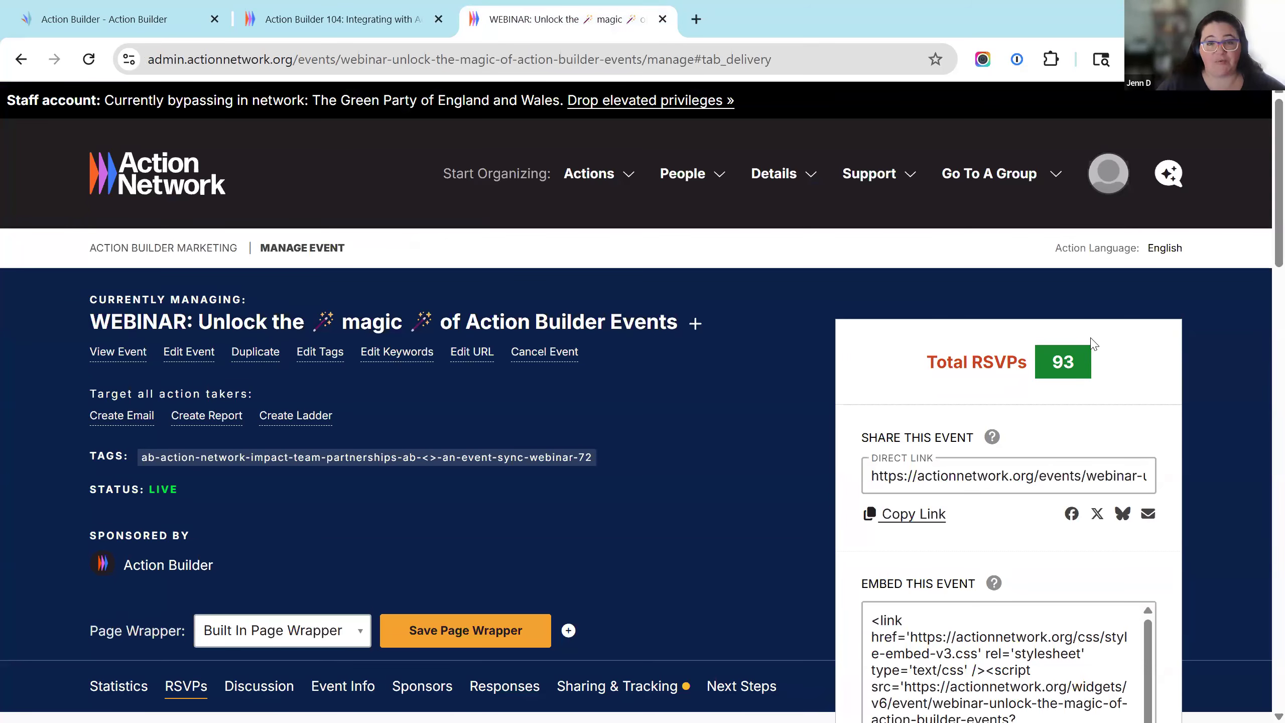
# Return to Action Builder and view the assigned Tasks list with the webinar's Turnout and Log Attendance tasks.
pyautogui.click(174, 19)
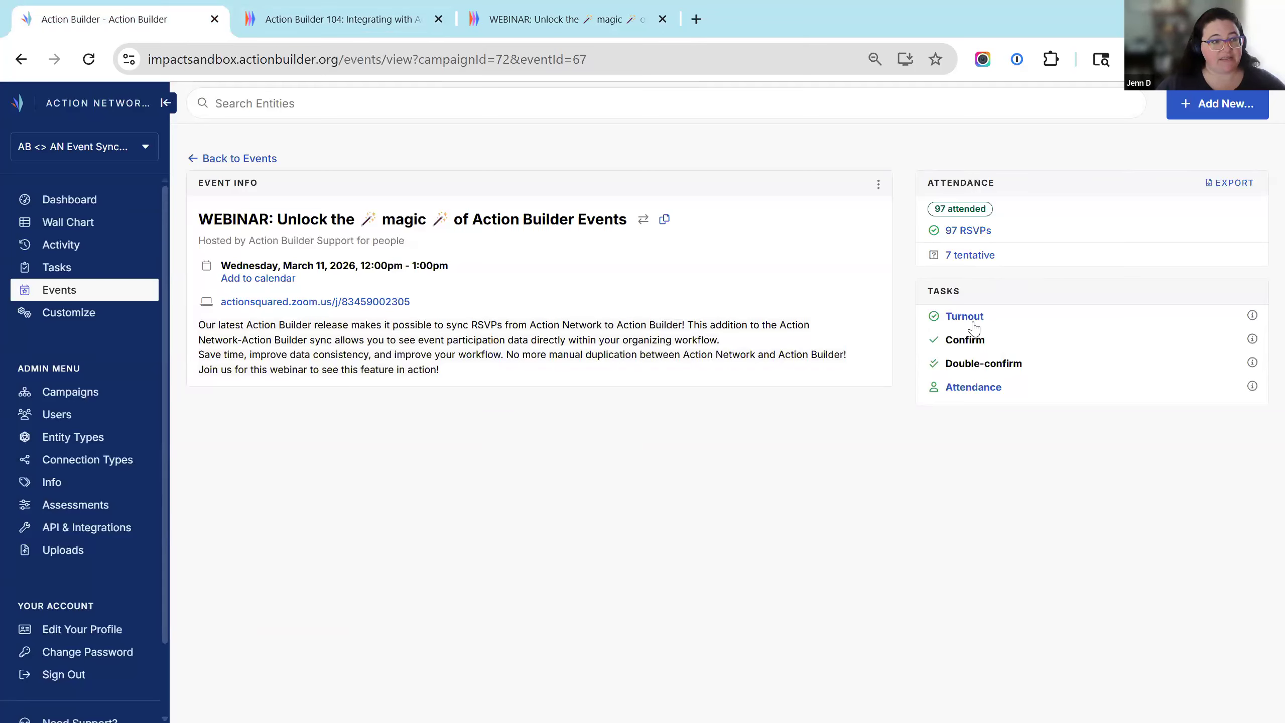
pyautogui.click(65, 267)
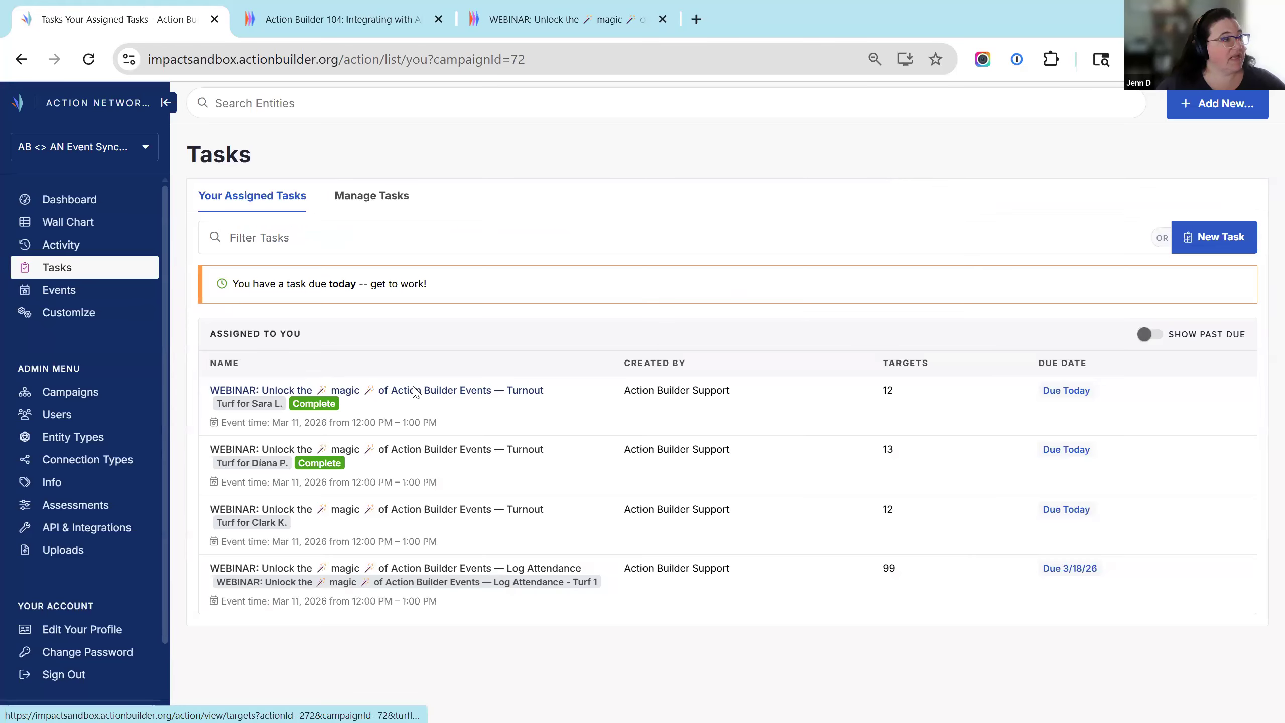
# Check the first webinar Turnout task's targets, then reopen the WEBINAR event showing 97 attended and 97 RSVPs.
pyautogui.click(414, 391)
pyautogui.scroll(-5, 593, 459)
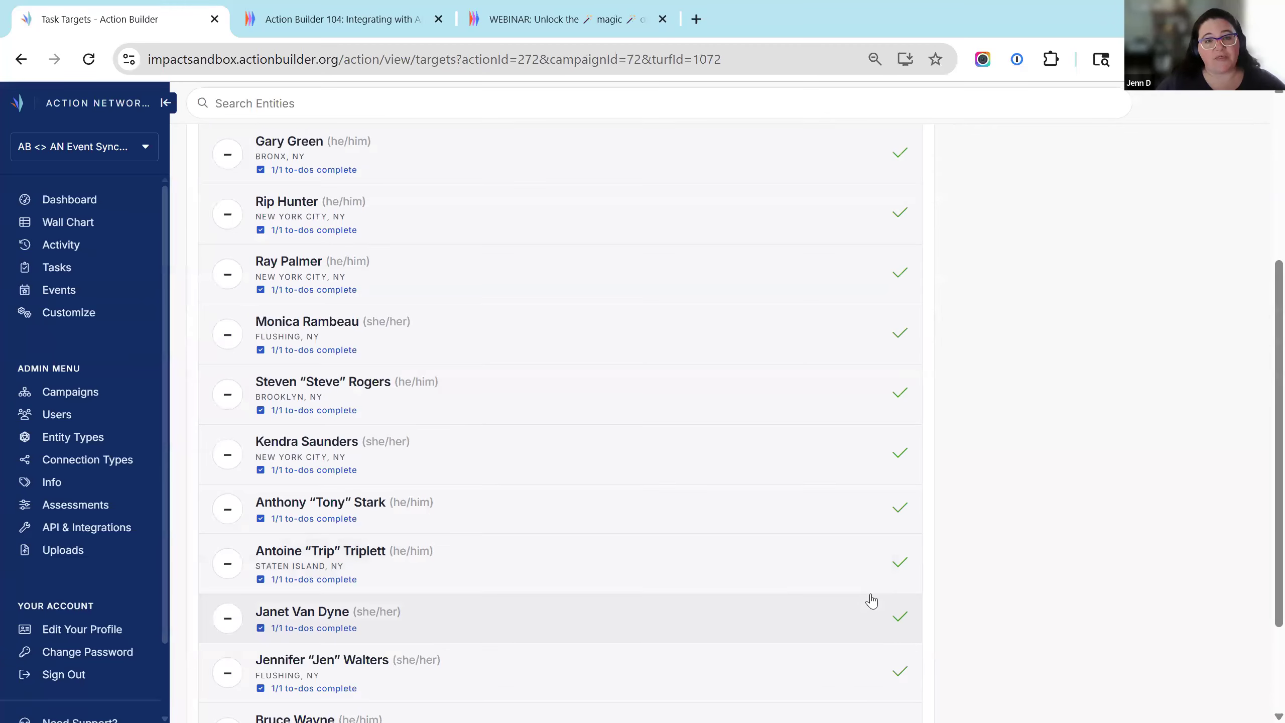
pyautogui.scroll(5, 700, 520)
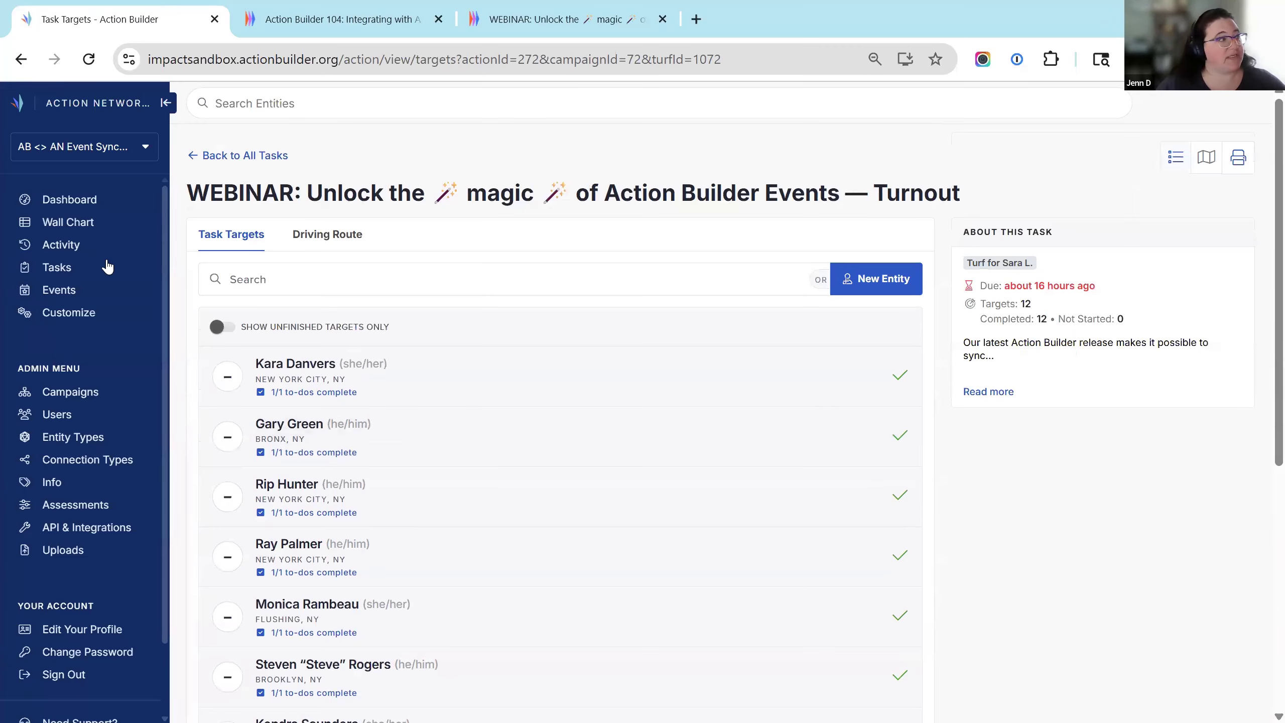
pyautogui.click(56, 290)
pyautogui.click(495, 292)
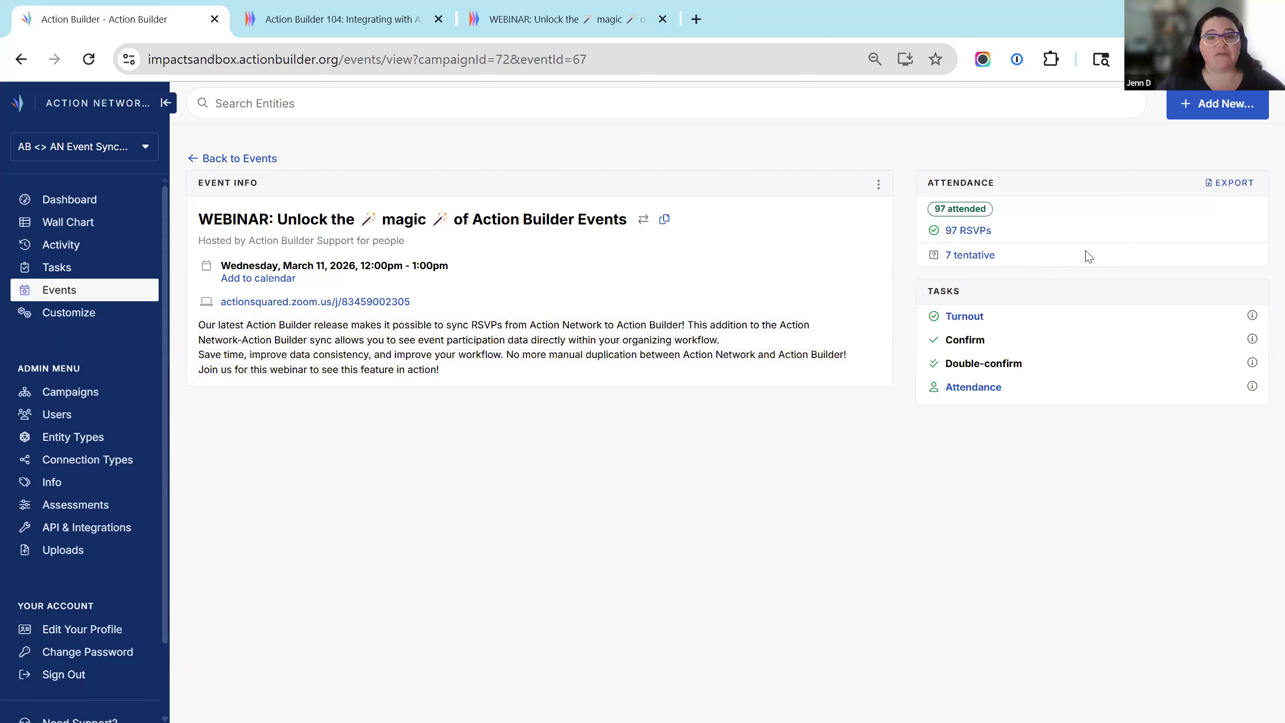
# Browse the webinar's 96 RSVPs and one attendee's event history, then advance Mentimeter to the Takeaways slide.
pyautogui.click(969, 231)
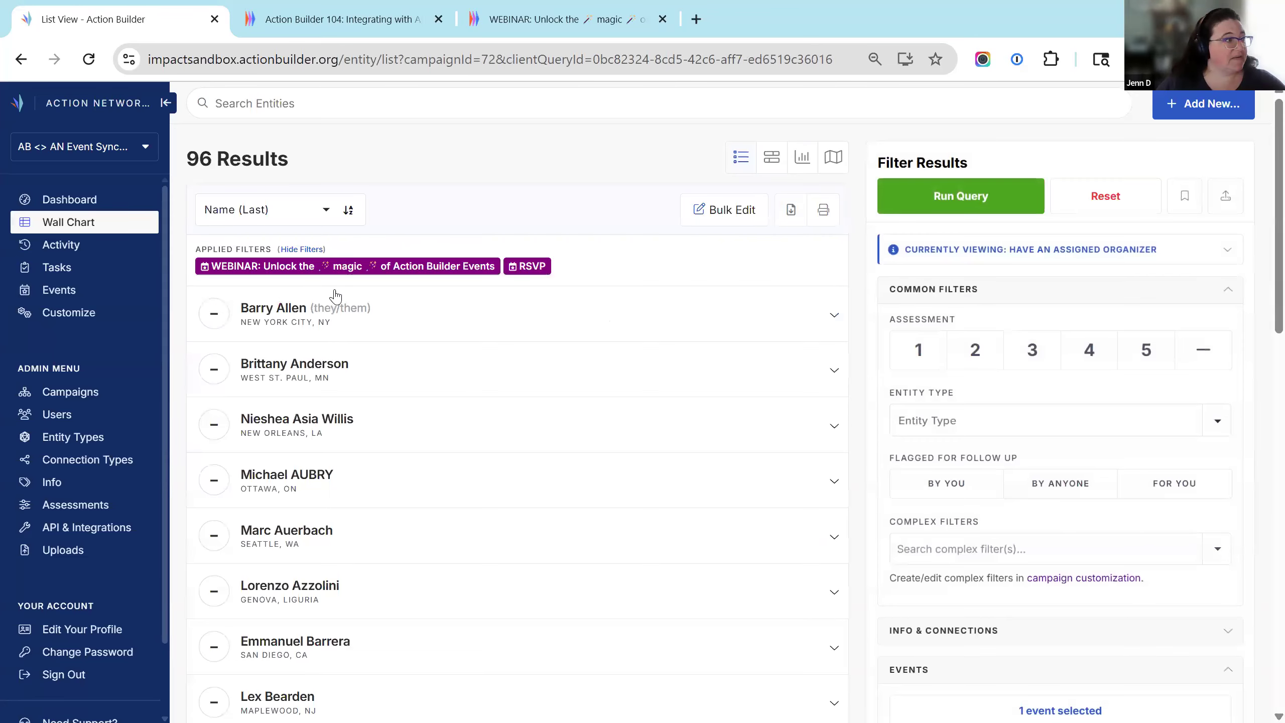
pyautogui.scroll(-10, 416, 310)
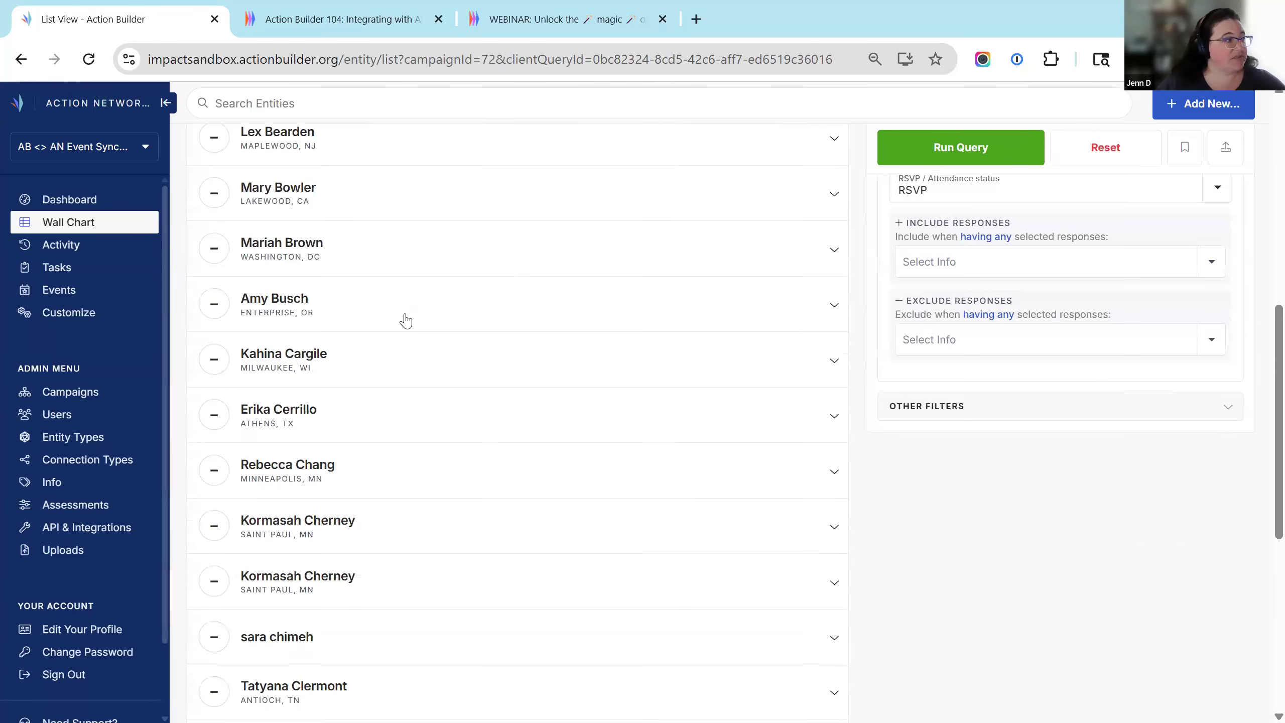
pyautogui.scroll(-7, 565, 394)
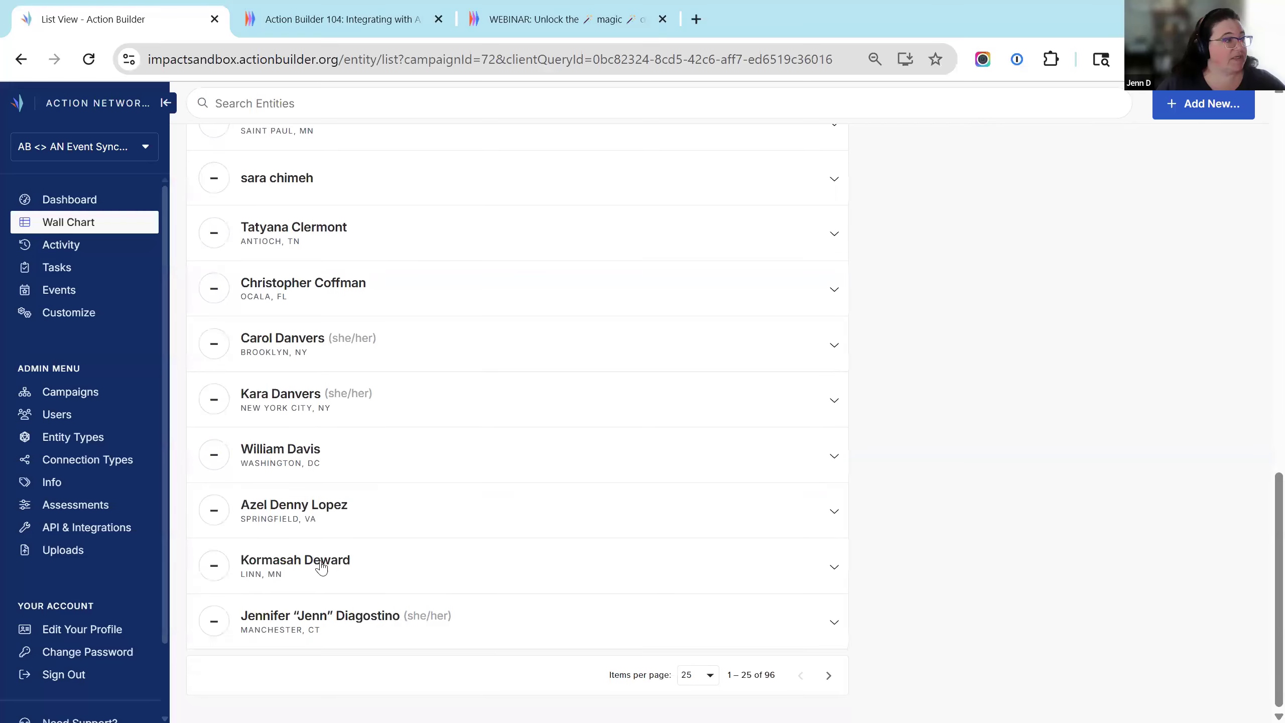
pyautogui.click(527, 633)
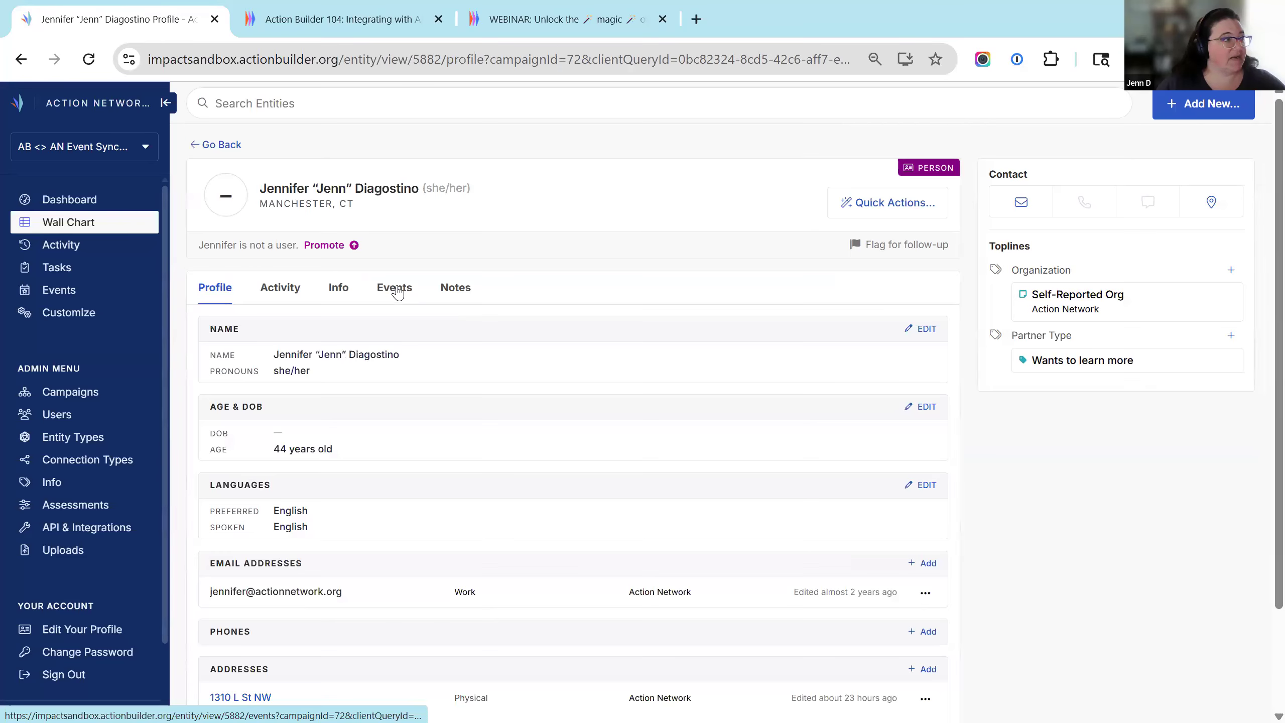
pyautogui.click(398, 289)
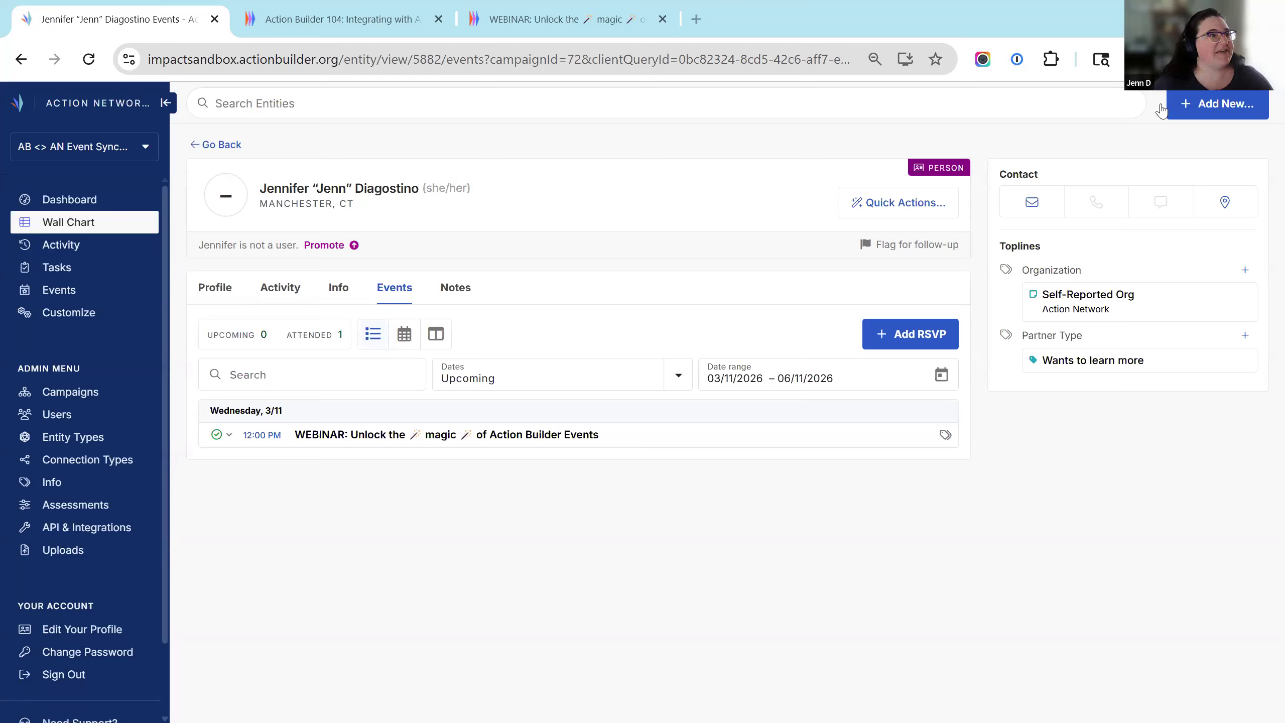
pyautogui.hotkey('alt', 'Tab')
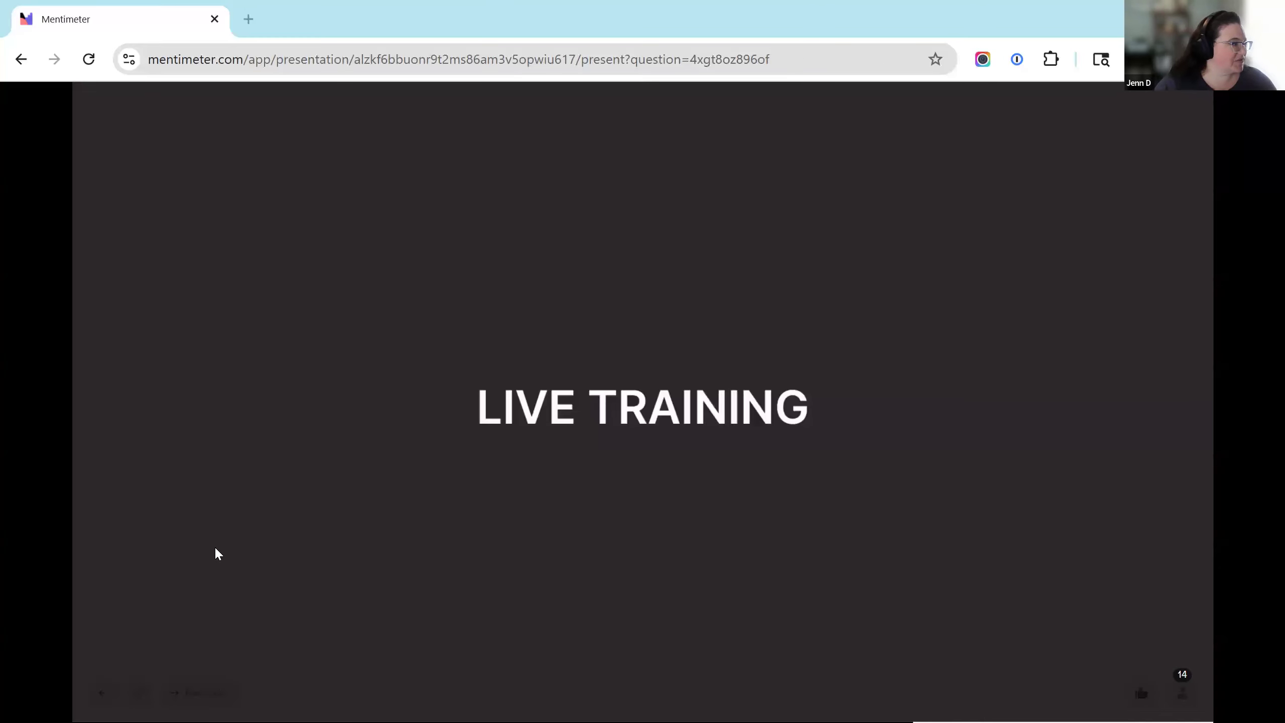
pyautogui.click(199, 692)
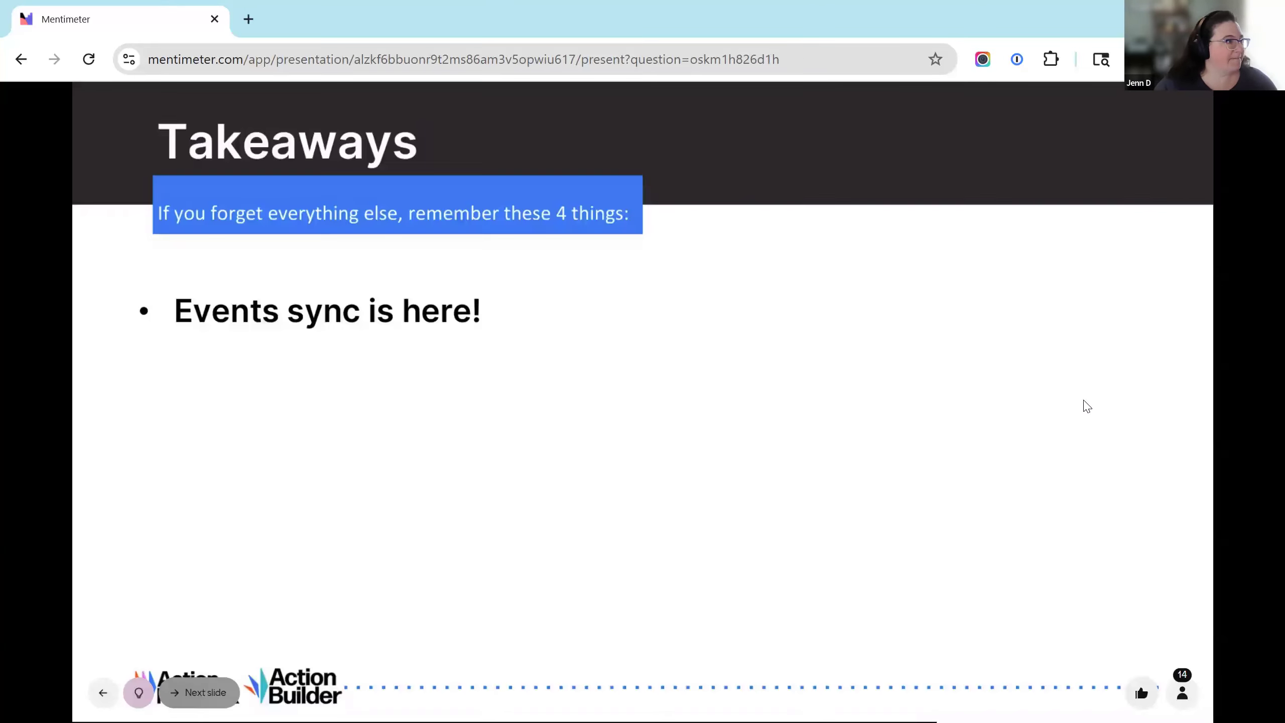